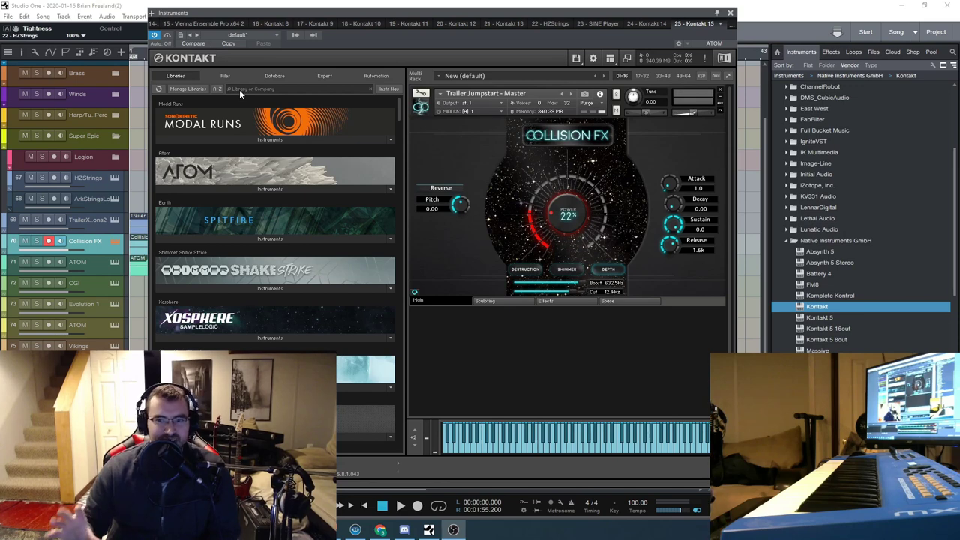
# Step: Audition the Trailer Xpressions 2 and Collision FX instruments in their Kontakt windows
pyautogui.click(98, 220)
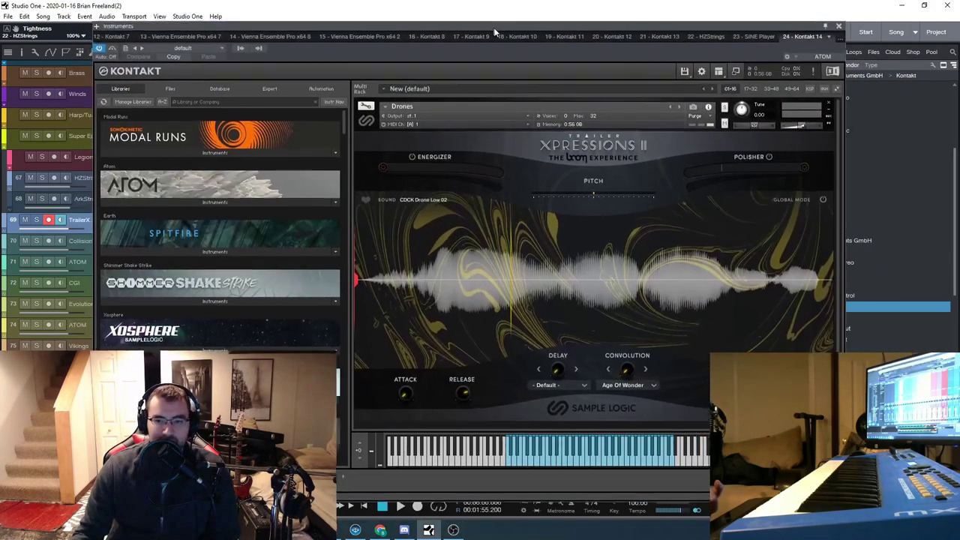
pyautogui.moveTo(495, 33); pyautogui.dragTo(514, 38)
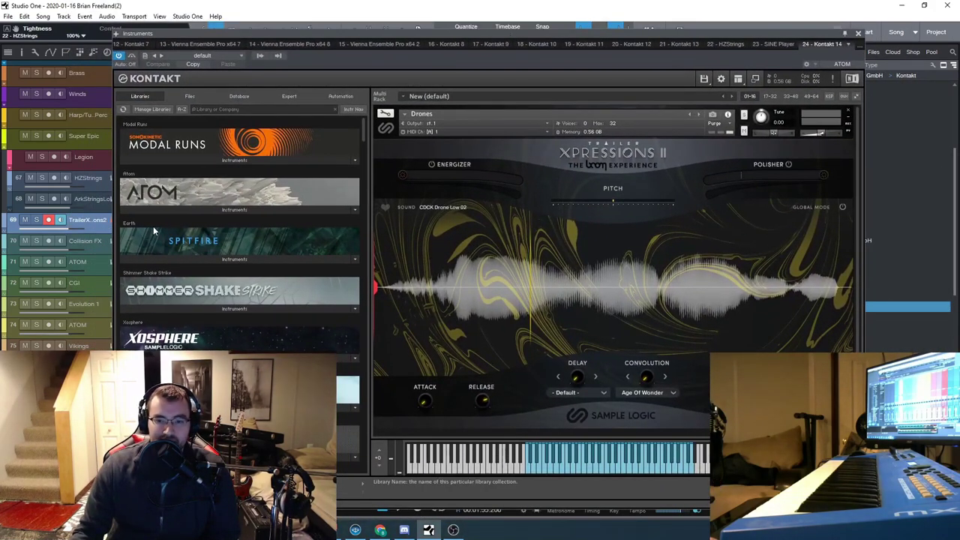
pyautogui.moveTo(362, 36)
pyautogui.mouseDown()
pyautogui.moveTo(378, 38)
pyautogui.moveTo(369, 35)
pyautogui.mouseUp()
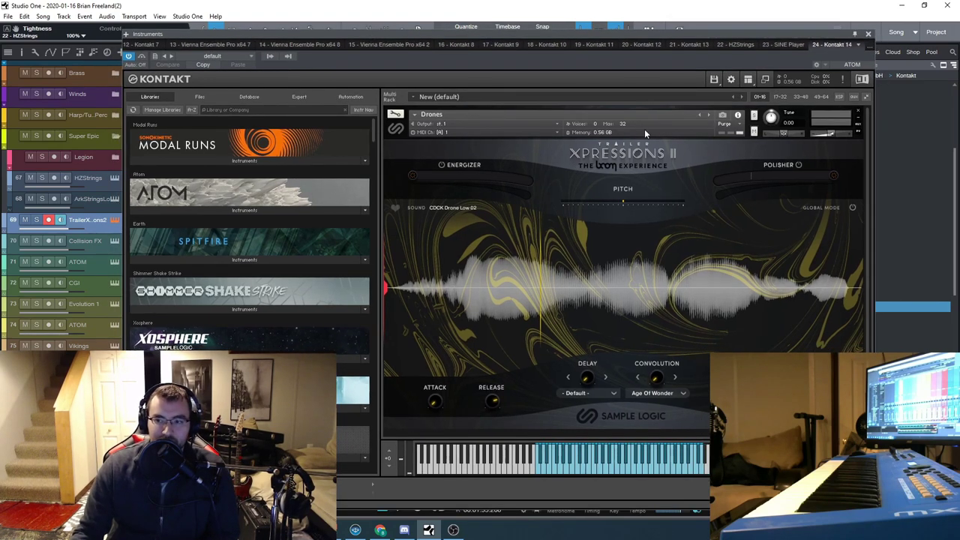
pyautogui.click(113, 242)
pyautogui.moveTo(507, 33); pyautogui.dragTo(524, 32)
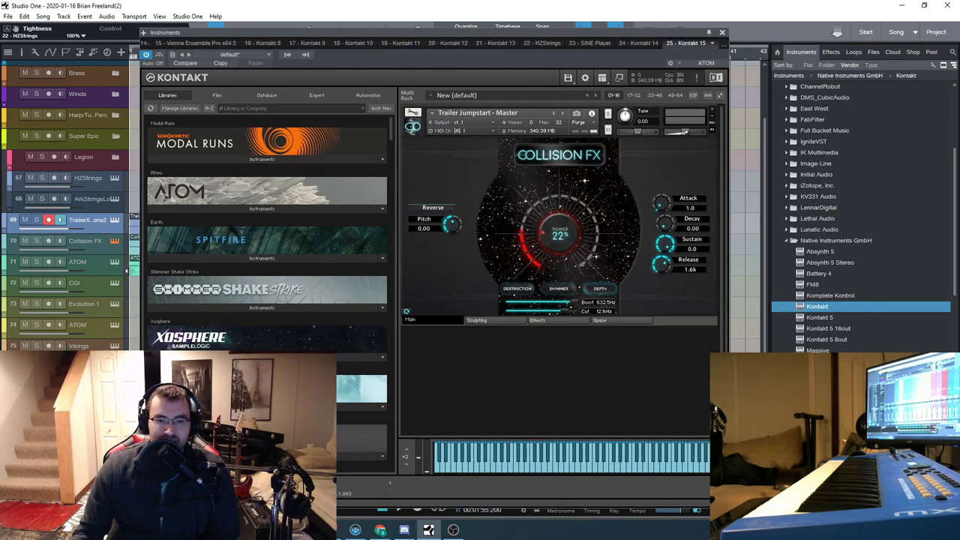
pyautogui.click(114, 265)
# Step: Audition the ATOM instrument, then the CGI track's Cinematic Guitars instrument
pyautogui.click(115, 266)
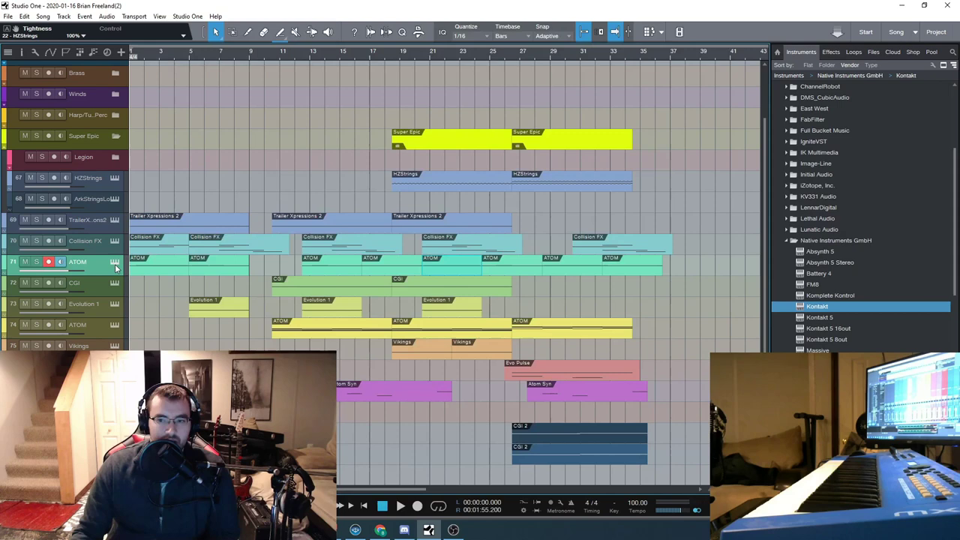
pyautogui.click(115, 267)
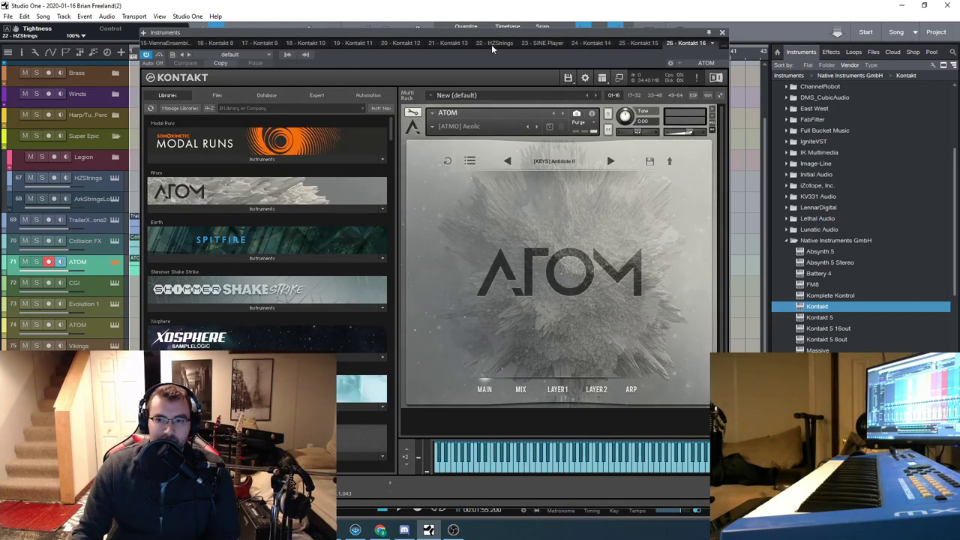
pyautogui.moveTo(493, 48); pyautogui.dragTo(511, 43)
pyautogui.click(114, 285)
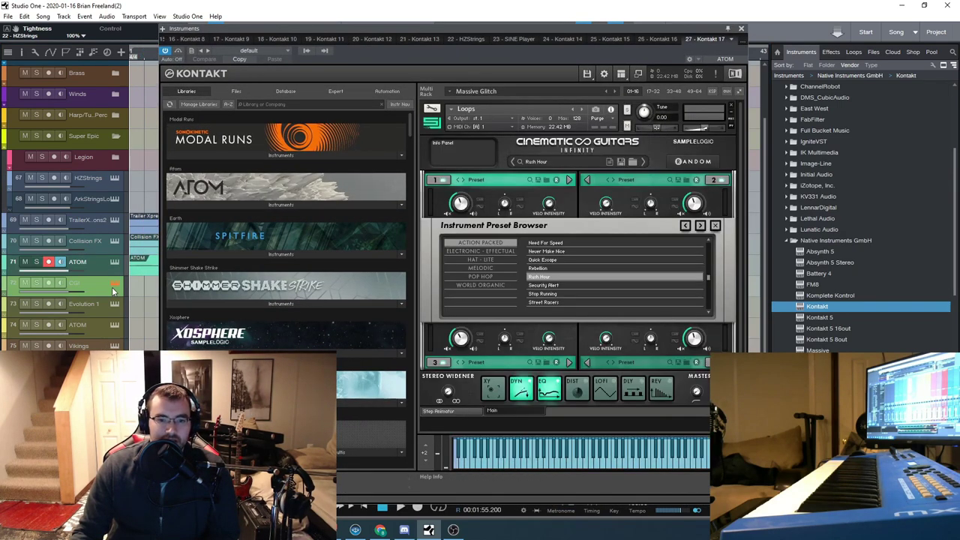
pyautogui.moveTo(543, 27); pyautogui.dragTo(541, 24)
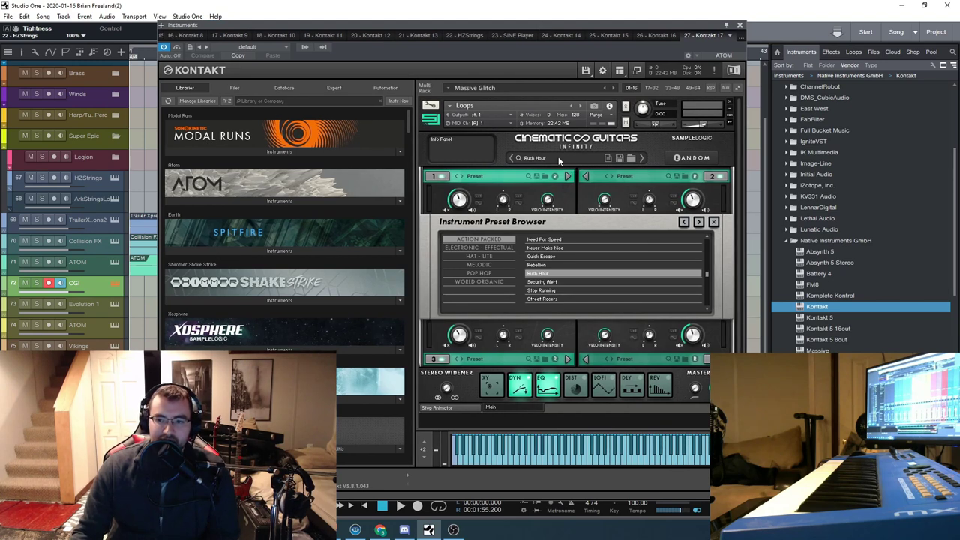
# Step: Audition Evolution 1, then arm HZStrings and audition Hans Zimmer Strings, closing both windows
pyautogui.click(114, 305)
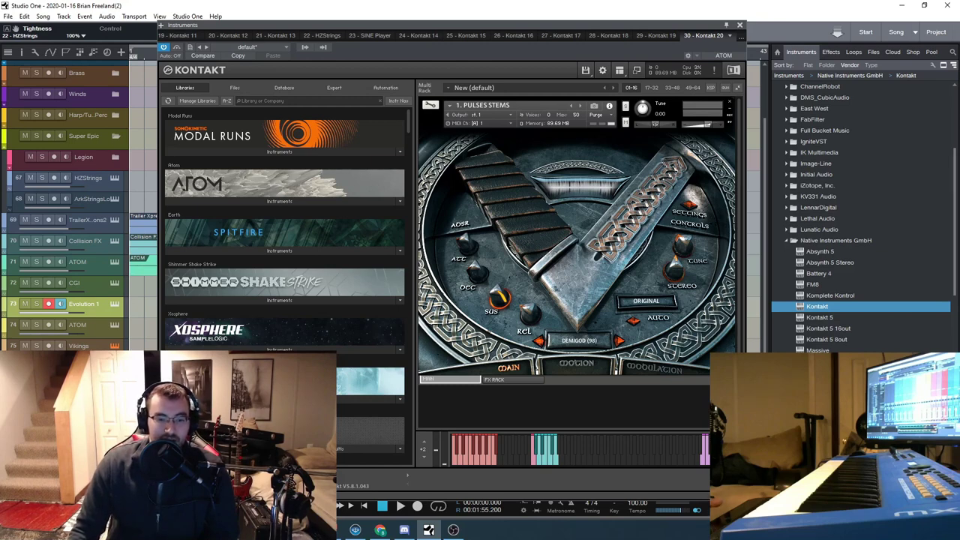
pyautogui.click(739, 25)
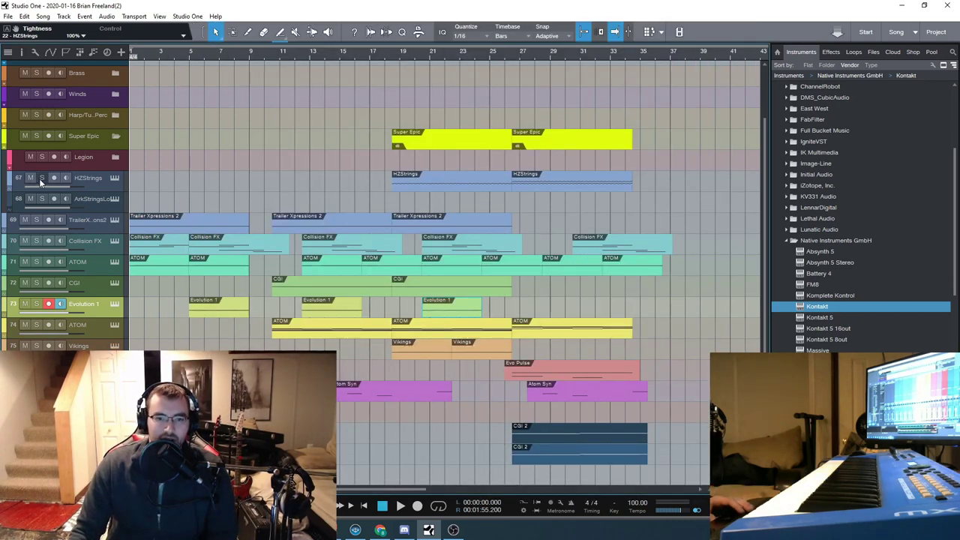
pyautogui.click(92, 185)
pyautogui.click(115, 178)
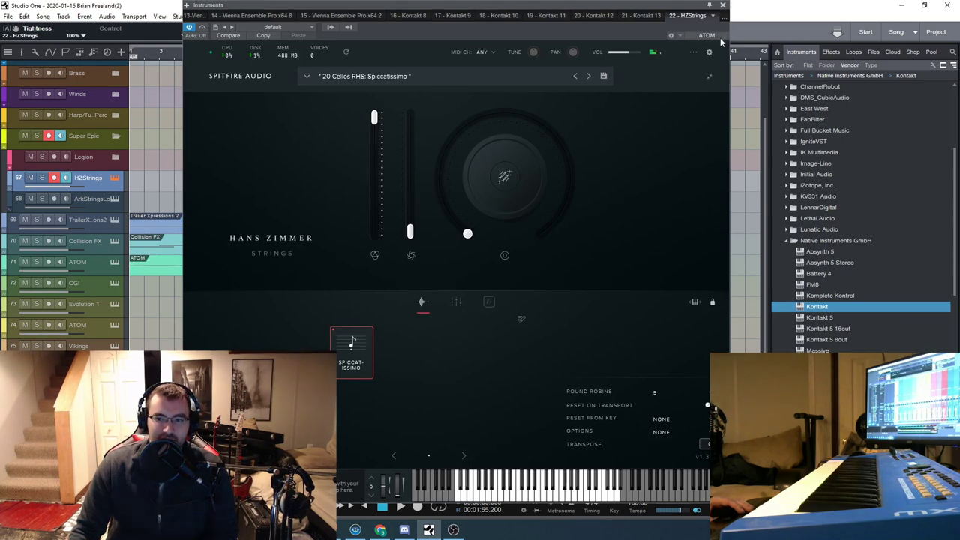
pyautogui.click(722, 6)
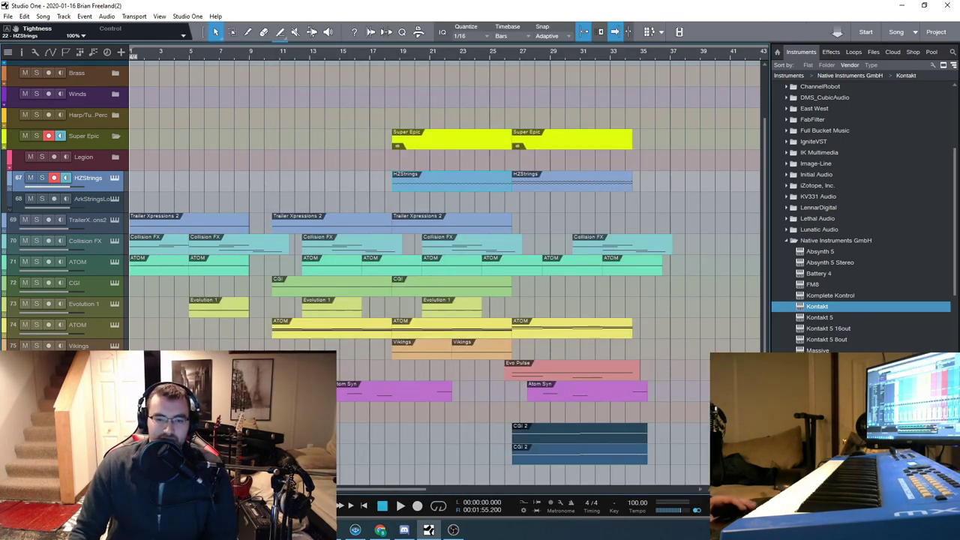
# Step: Play the song with the browser hidden, scrolling to follow playback past bar 40
pyautogui.press('space')
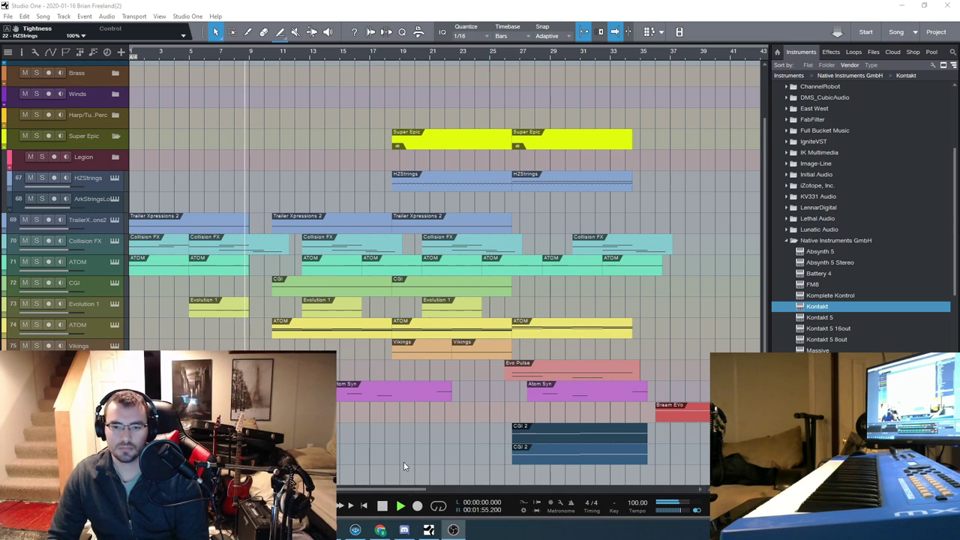
pyautogui.press('F5')
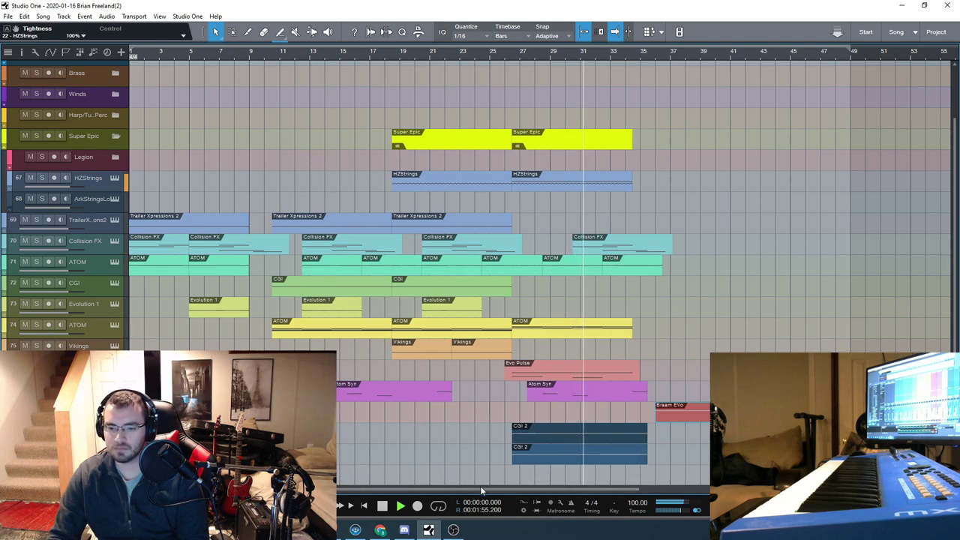
pyautogui.moveTo(482, 488); pyautogui.dragTo(536, 503)
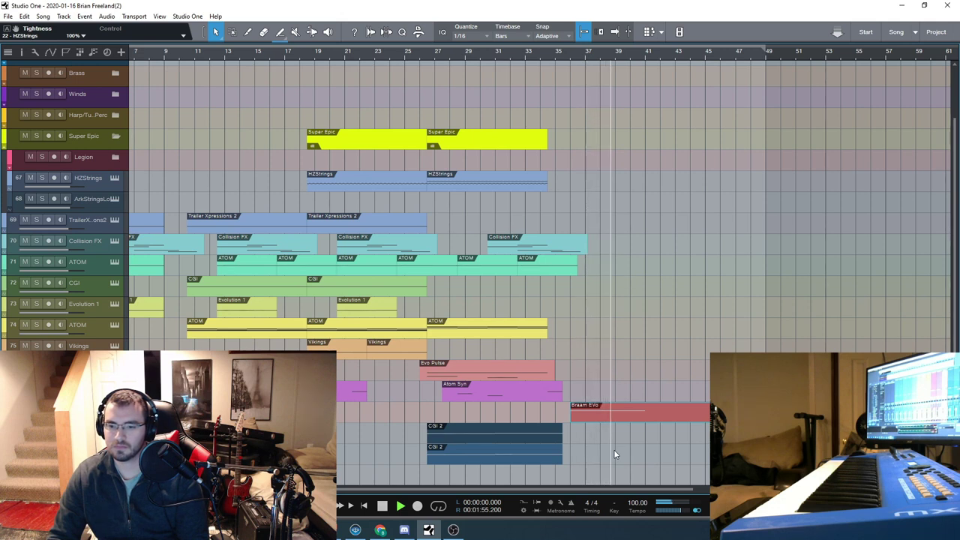
# Step: Stop playback and reopen Trailer Xpressions 2 in Kontakt on its Drones preset, track armed
pyautogui.click(382, 506)
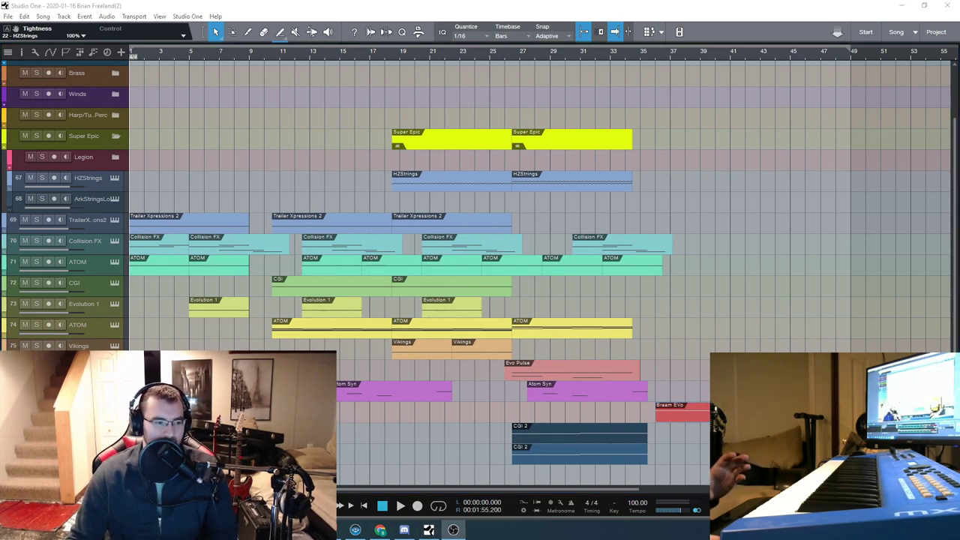
pyautogui.click(458, 180)
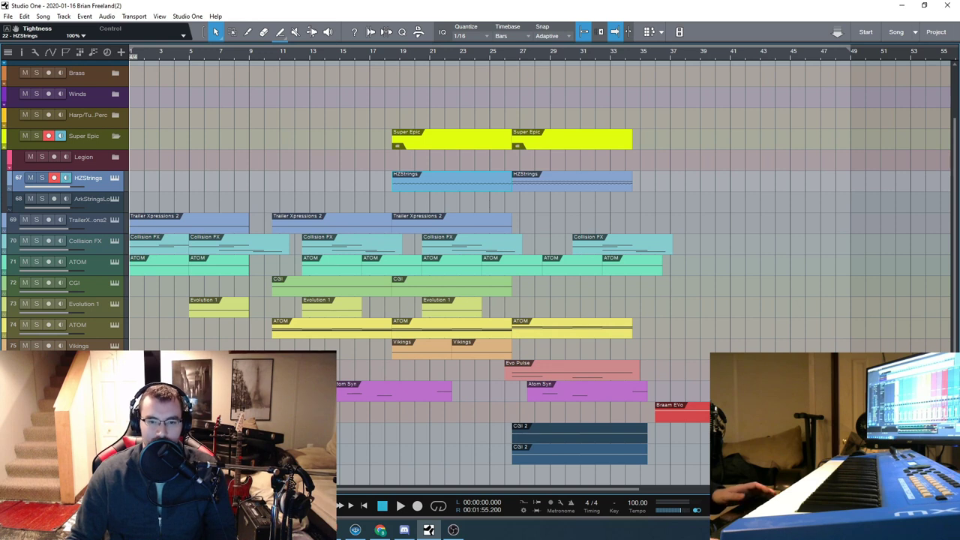
pyautogui.click(48, 220)
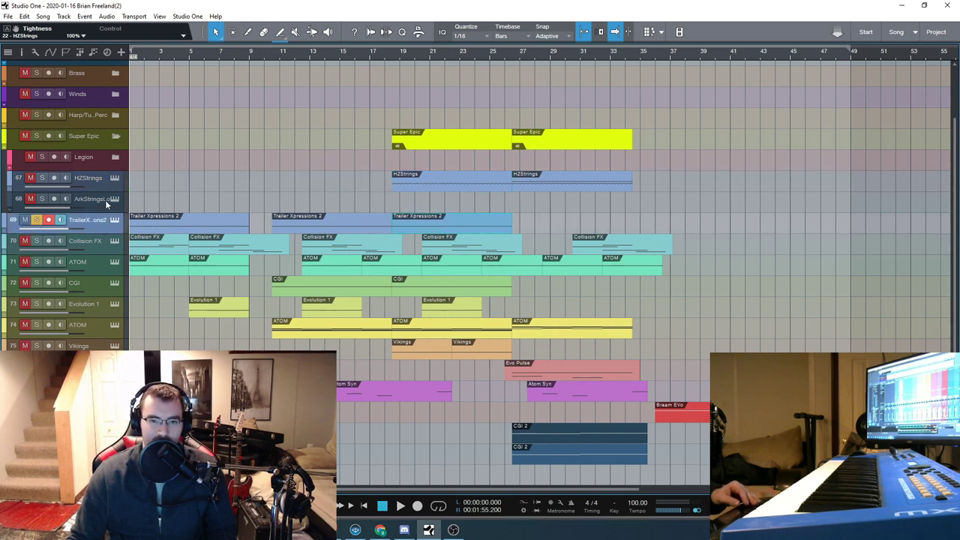
pyautogui.click(114, 220)
pyautogui.moveTo(617, 35); pyautogui.dragTo(593, 18)
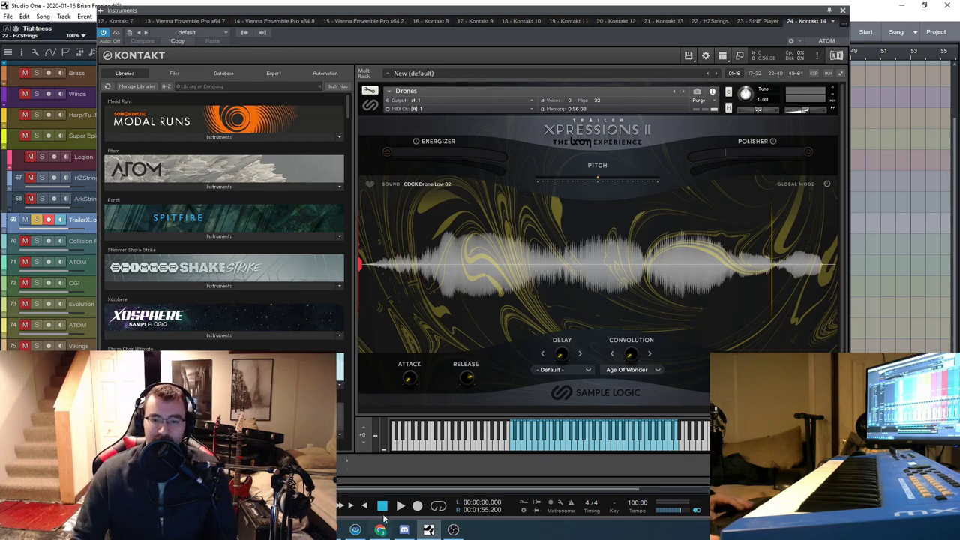
pyautogui.moveTo(520, 14); pyautogui.dragTo(510, 11)
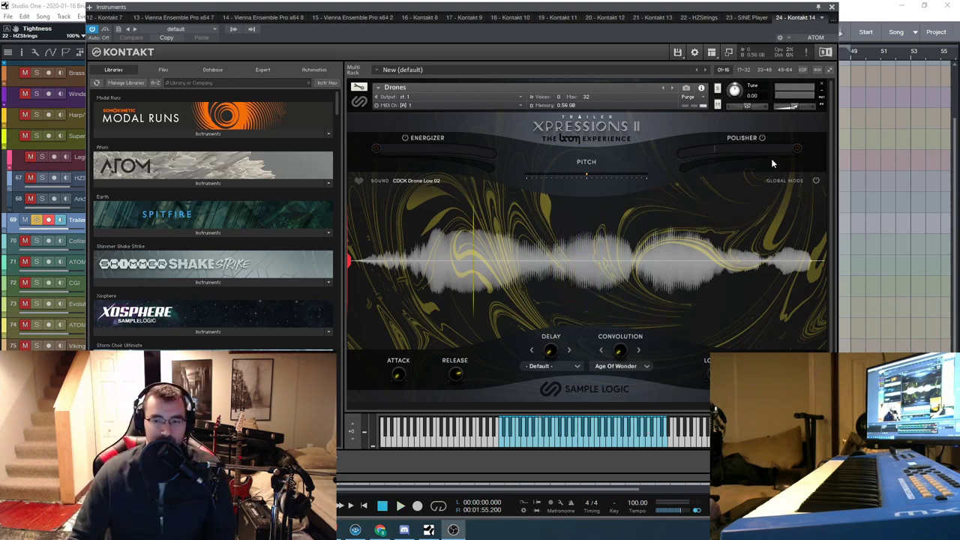
pyautogui.moveTo(558, 12); pyautogui.dragTo(530, 17)
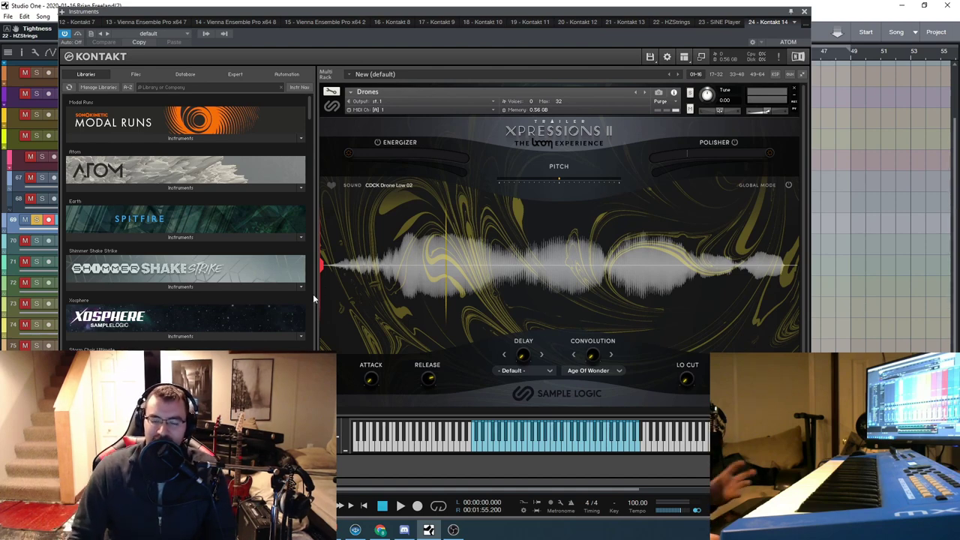
pyautogui.moveTo(500, 12); pyautogui.dragTo(505, 12)
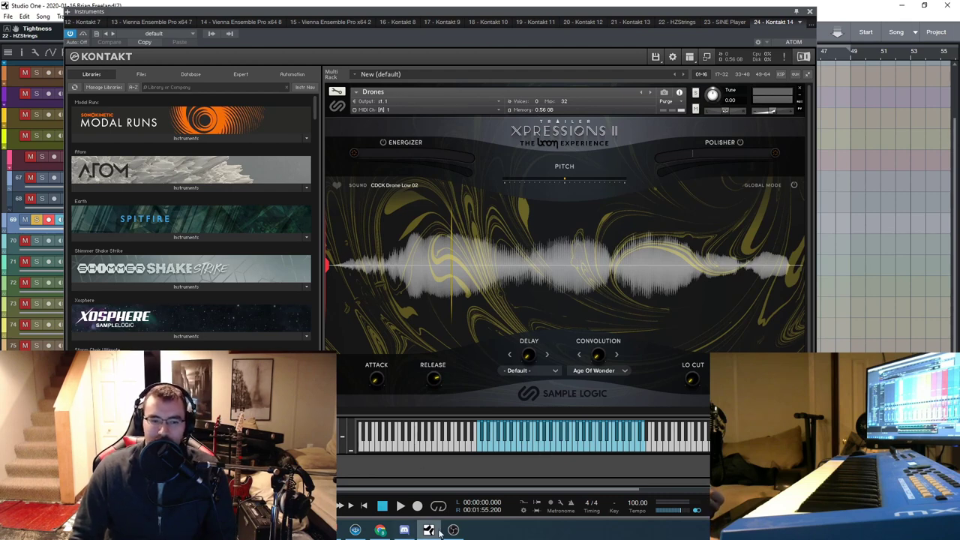
# Step: Step through Xpressions II drones via CDCK Noise Sub 02 to CDCK Drone Mid 03, then close it
pyautogui.click(586, 448)
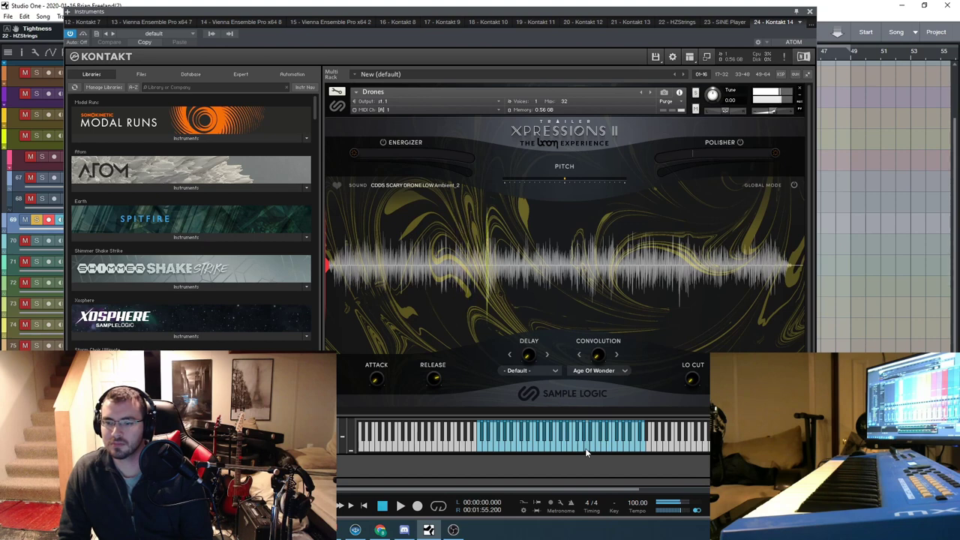
pyautogui.click(605, 452)
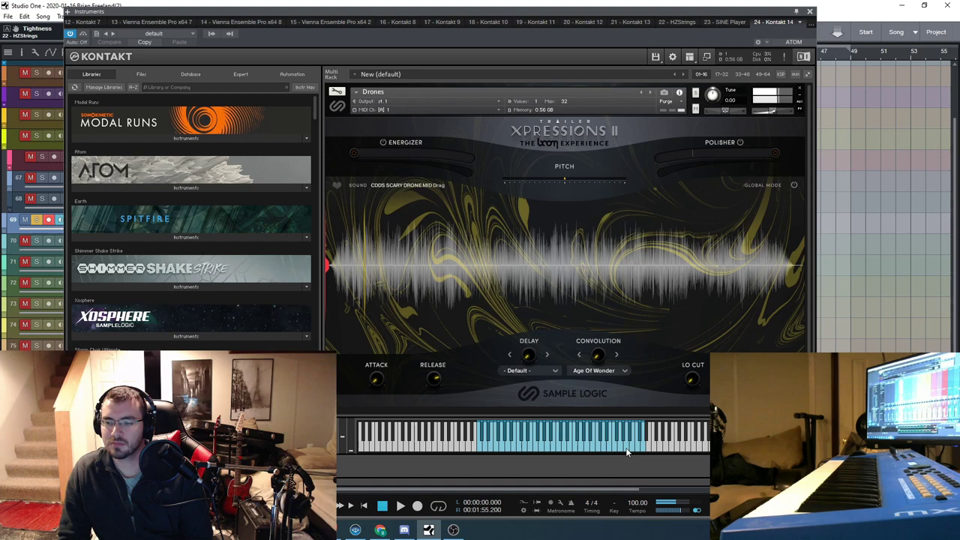
pyautogui.click(627, 453)
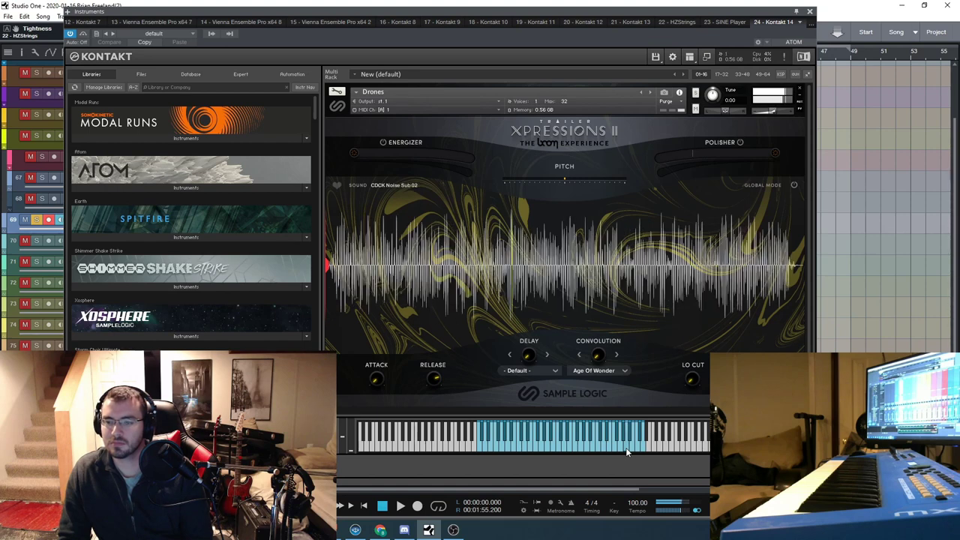
pyautogui.click(559, 443)
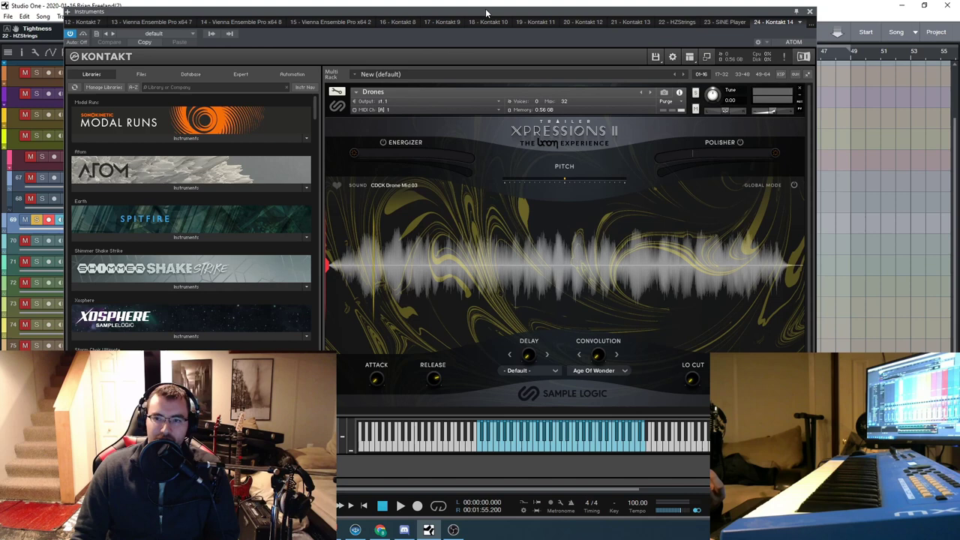
pyautogui.moveTo(486, 13); pyautogui.dragTo(495, 12)
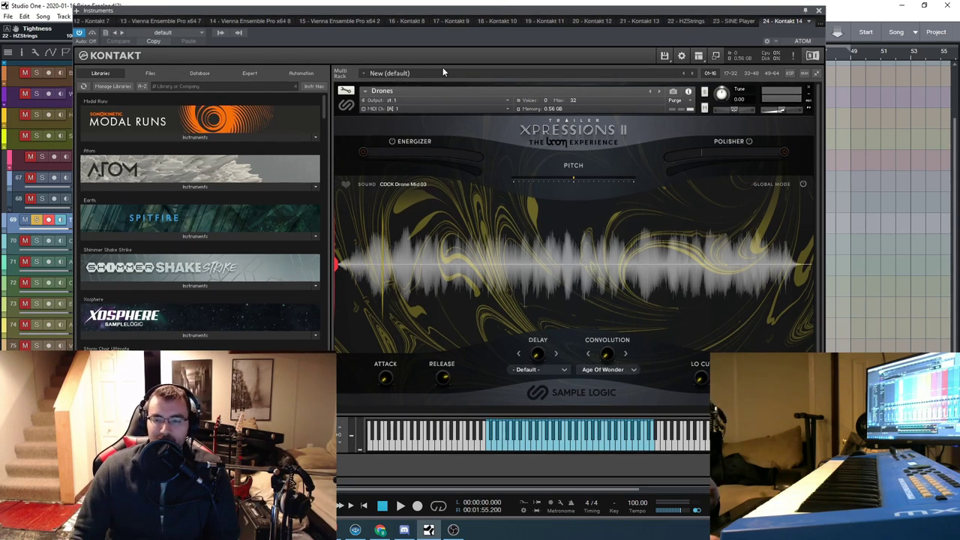
pyautogui.moveTo(518, 10); pyautogui.dragTo(491, 9)
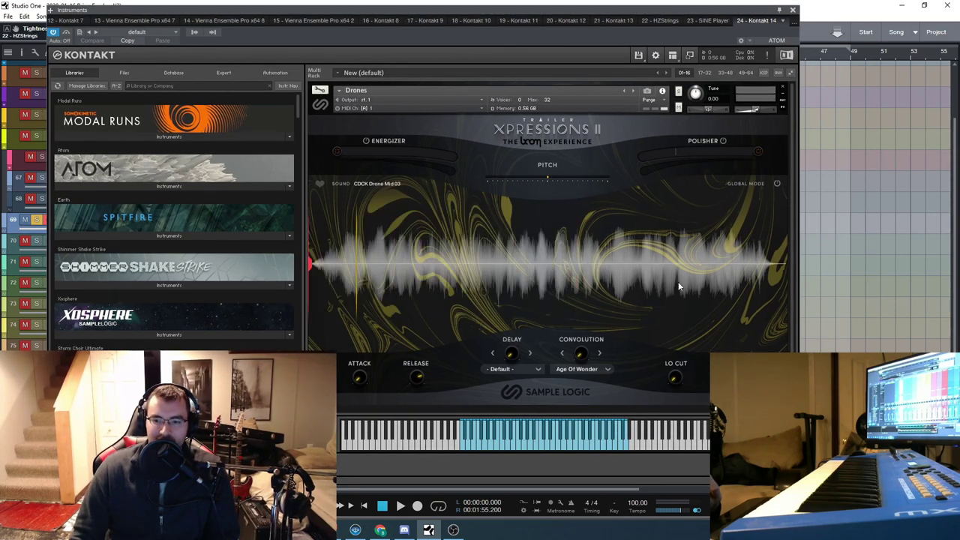
pyautogui.click(792, 12)
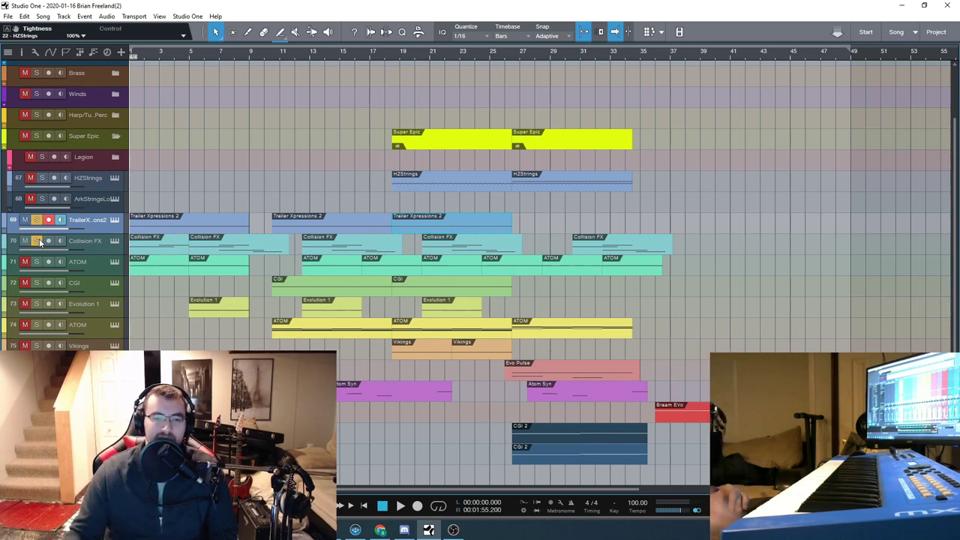
# Step: Solo and arm the Collision FX track and show its Trailer Jumpstart - Master instrument
pyautogui.click(38, 240)
pyautogui.click(92, 251)
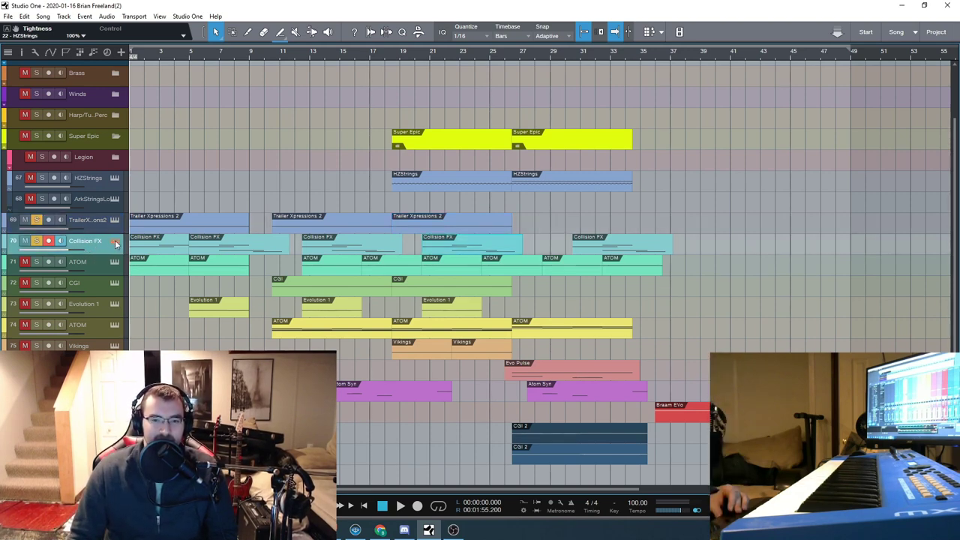
pyautogui.click(115, 242)
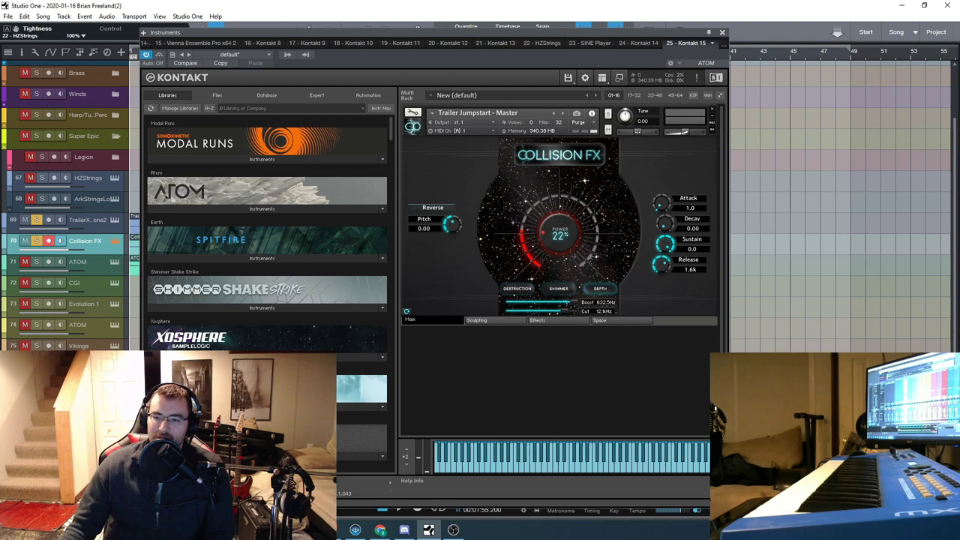
# Step: Search the Kontakt libraries for 'colli' and load the Collision FX Themes patch list
pyautogui.click(276, 109)
pyautogui.write('co')
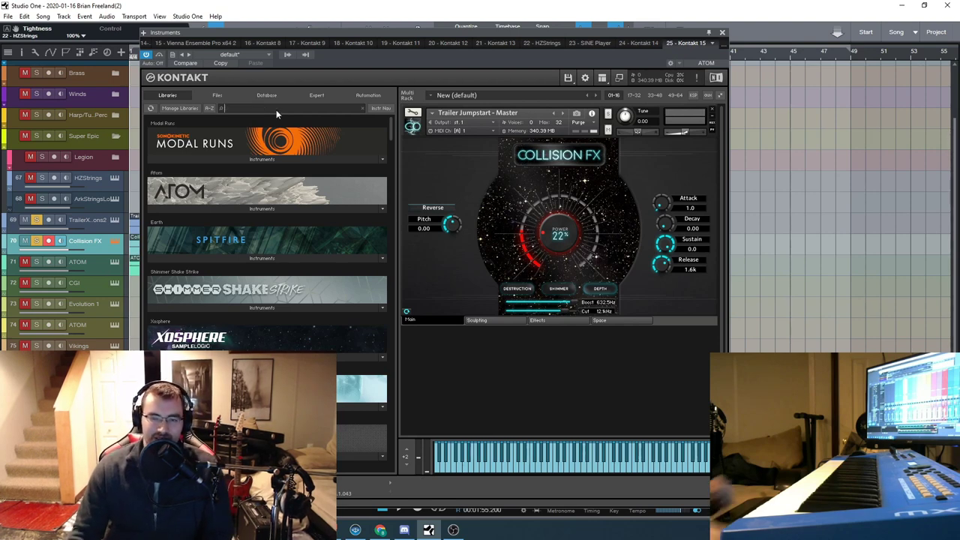
pyautogui.write('lli')
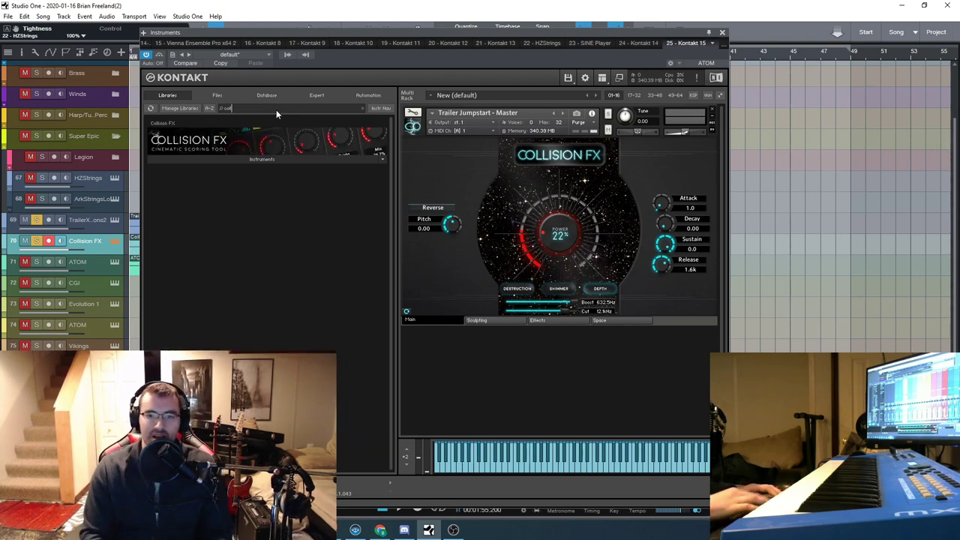
pyautogui.click(271, 167)
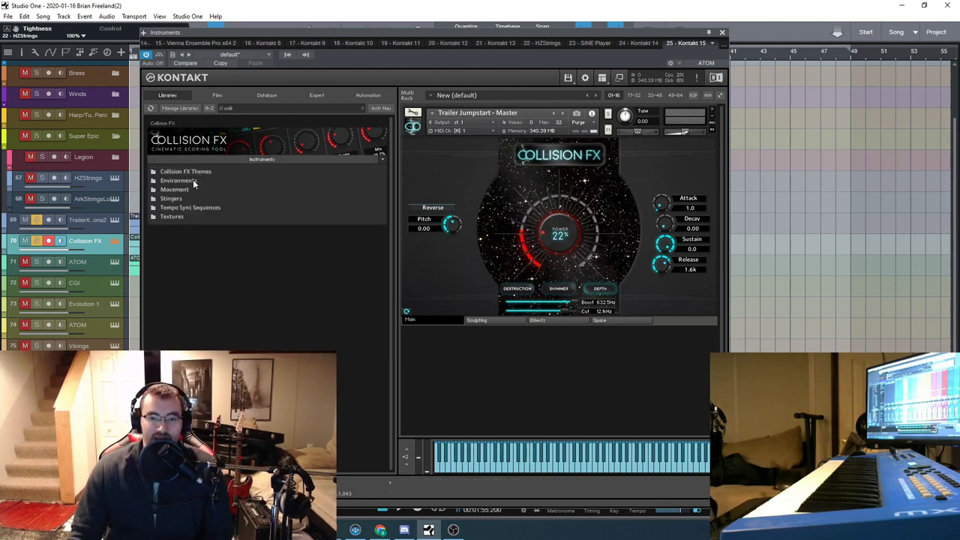
pyautogui.click(200, 172)
pyautogui.click(188, 172)
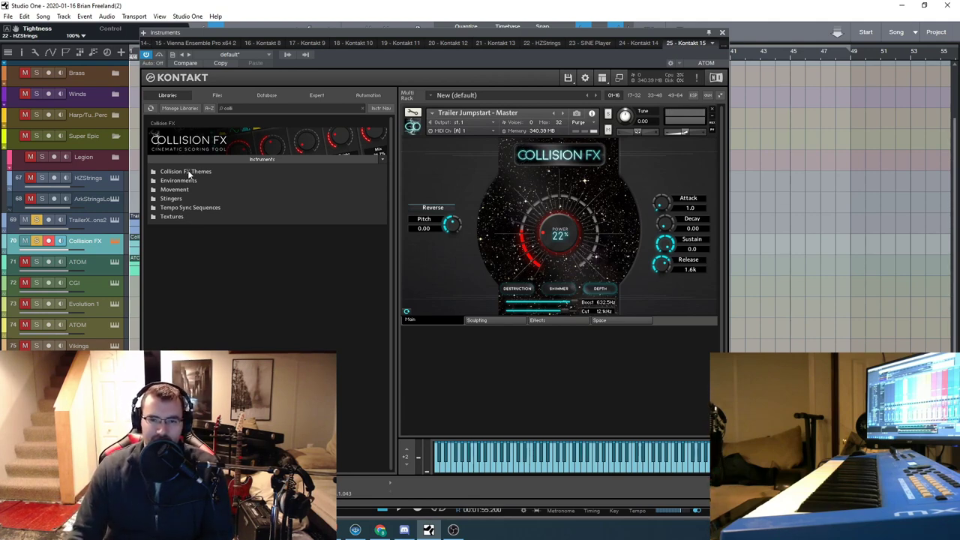
pyautogui.doubleClick(187, 172)
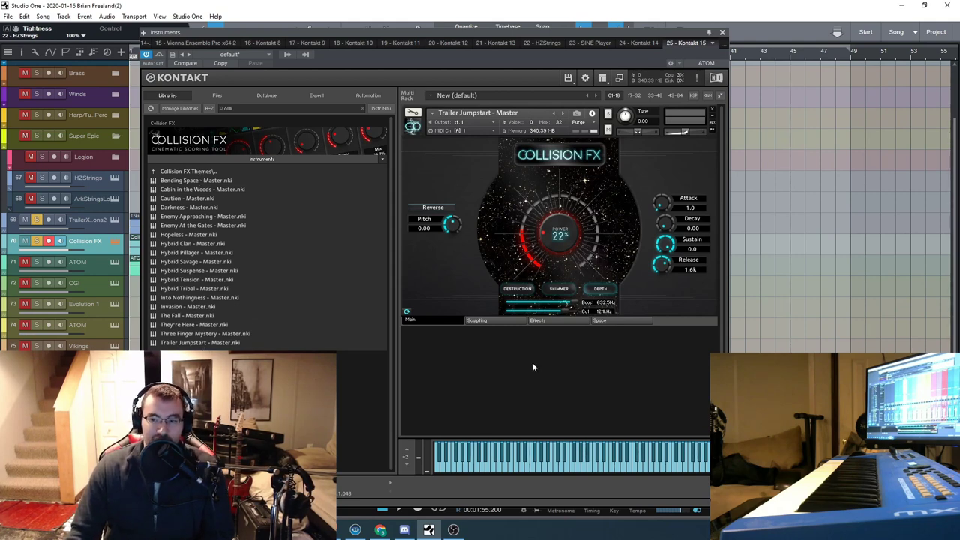
pyautogui.moveTo(482, 29); pyautogui.dragTo(466, 20)
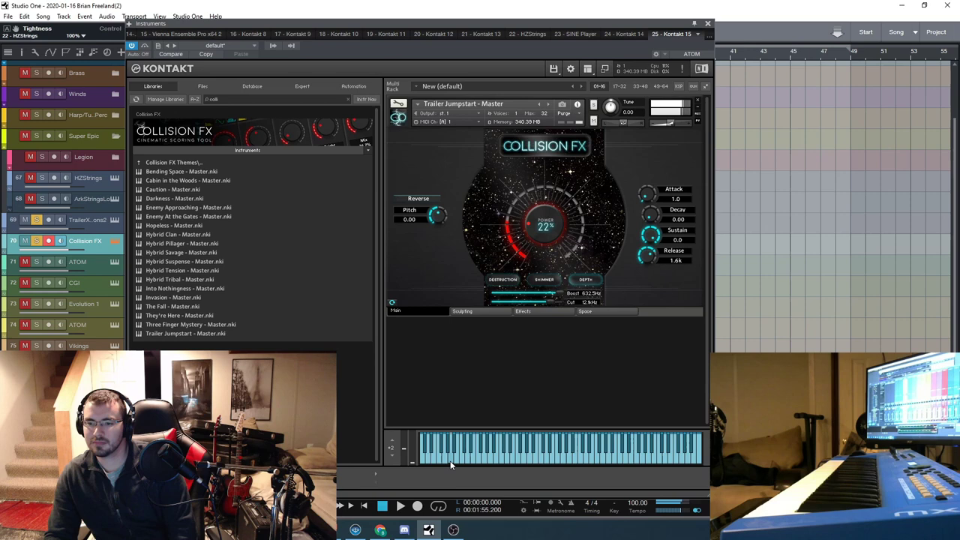
# Step: Play three keyboard notes, check the Space and Effects pages, then close Collision FX
pyautogui.click(502, 463)
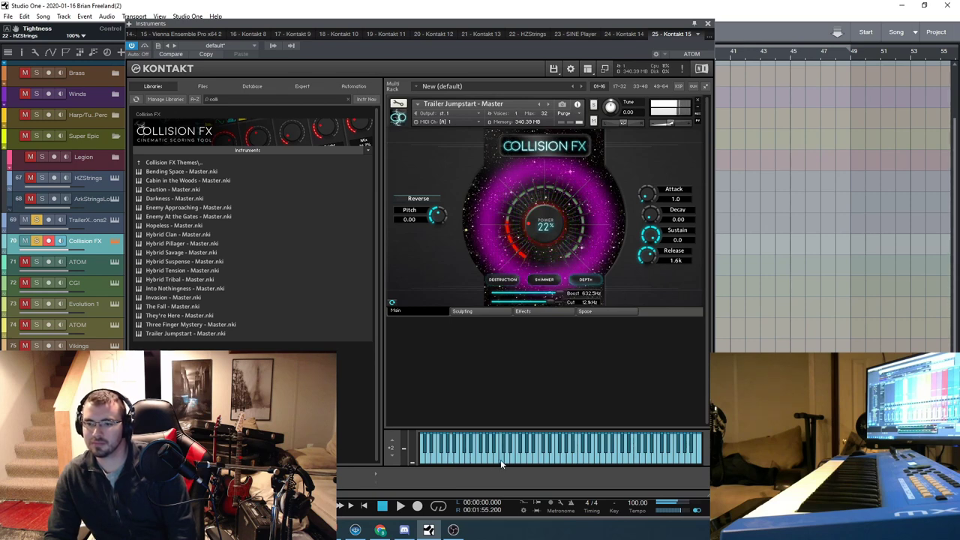
pyautogui.click(545, 463)
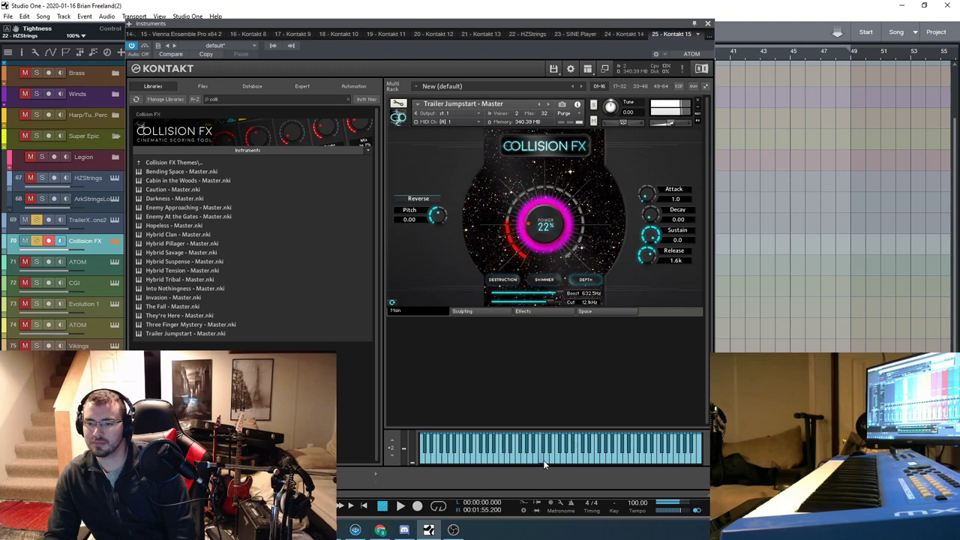
pyautogui.click(592, 463)
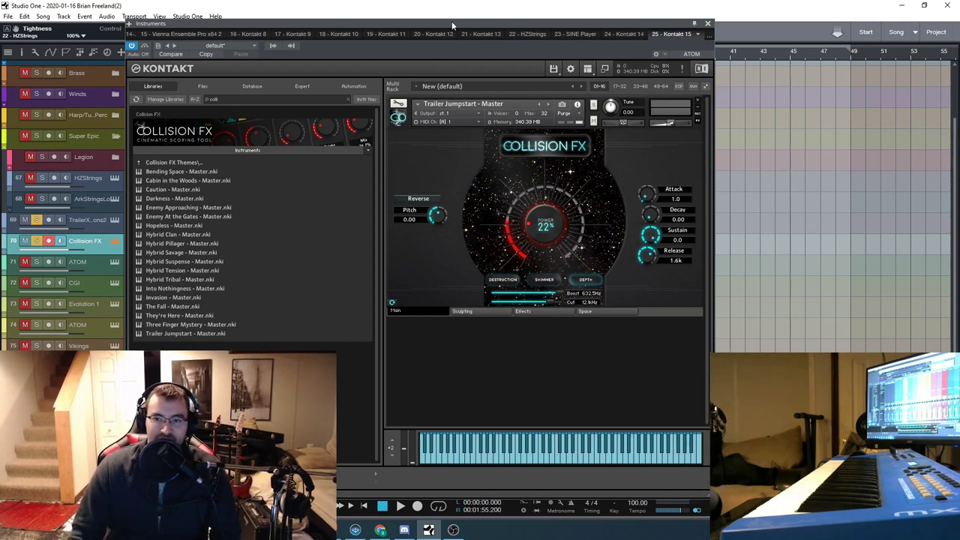
pyautogui.moveTo(452, 25); pyautogui.dragTo(450, 25)
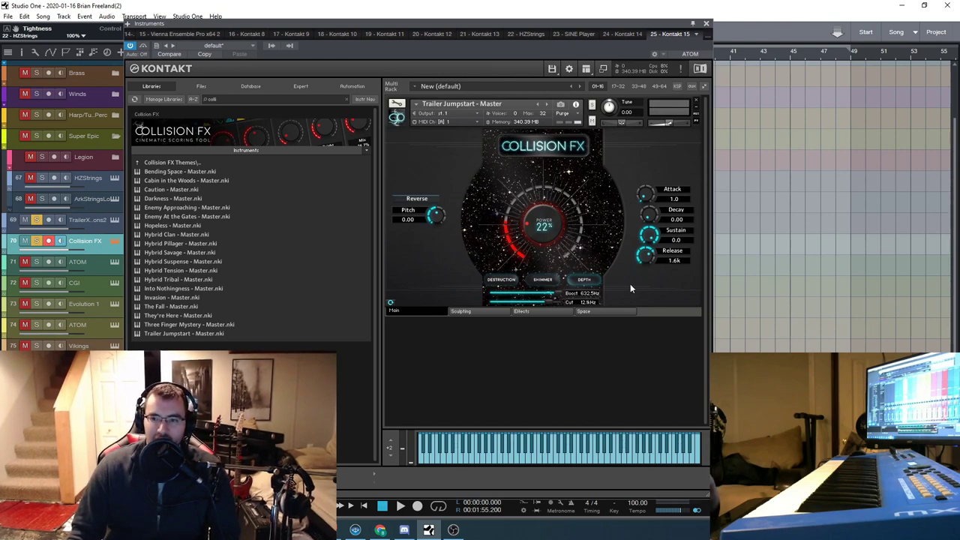
pyautogui.click(528, 313)
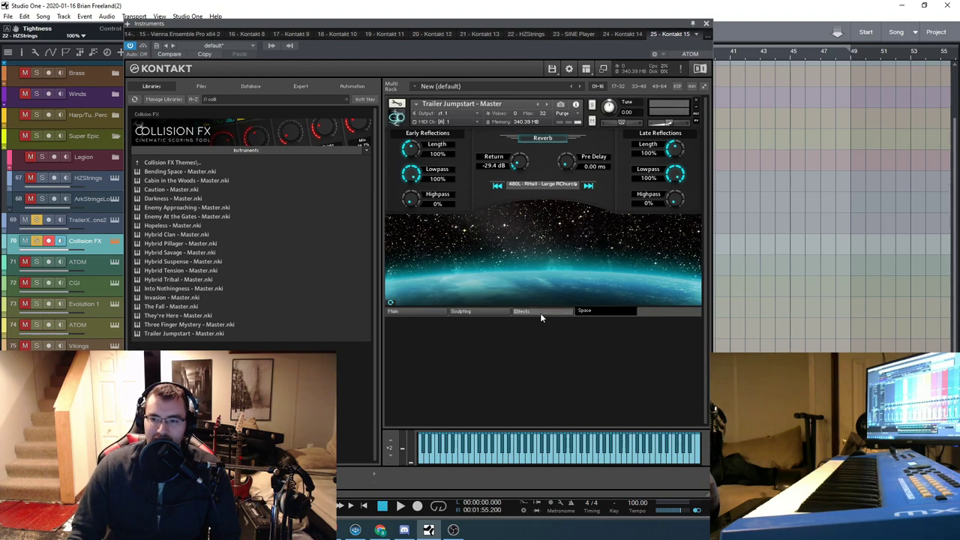
pyautogui.click(540, 312)
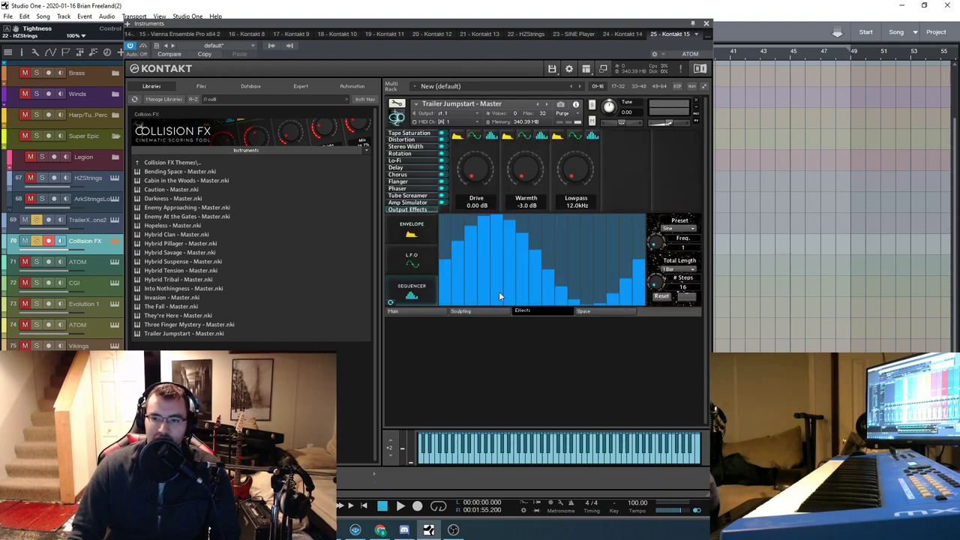
pyautogui.click(404, 314)
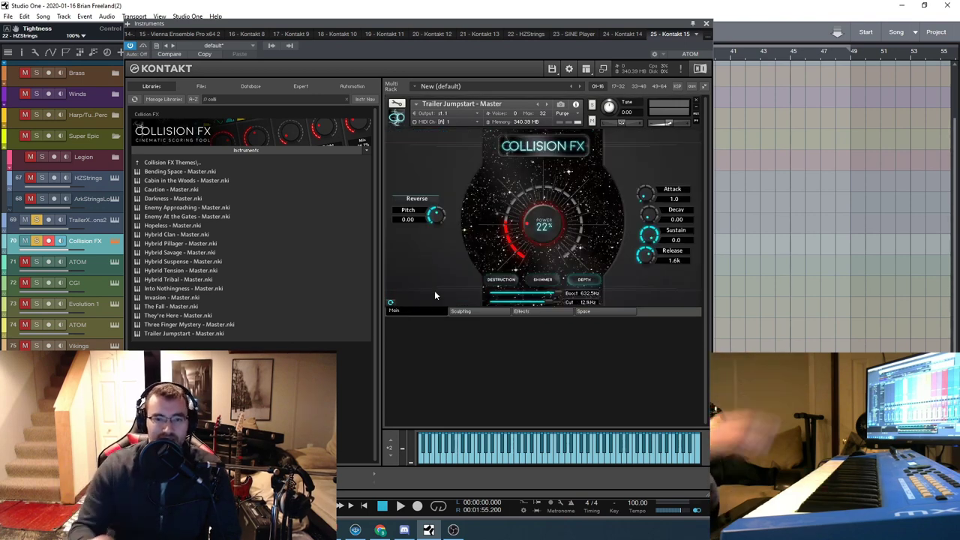
pyautogui.click(707, 26)
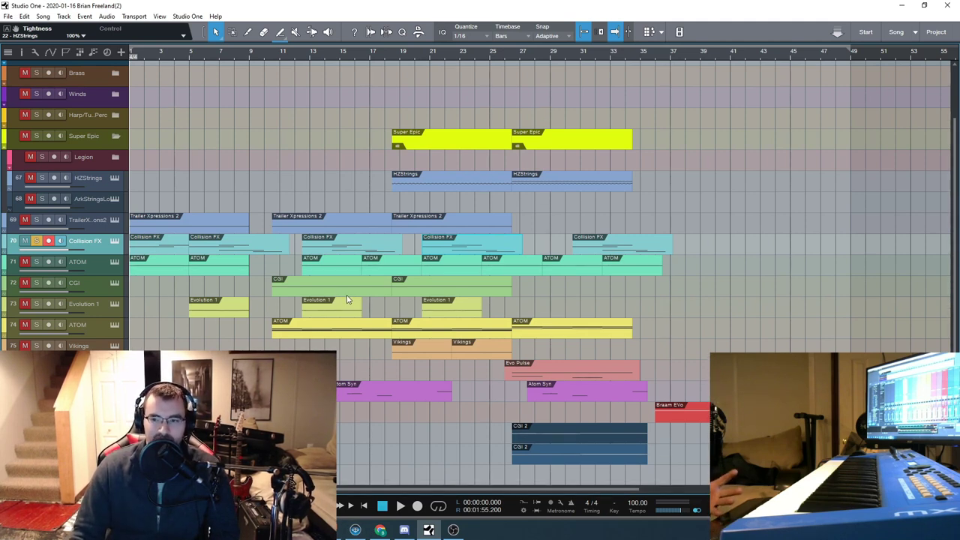
pyautogui.click(399, 506)
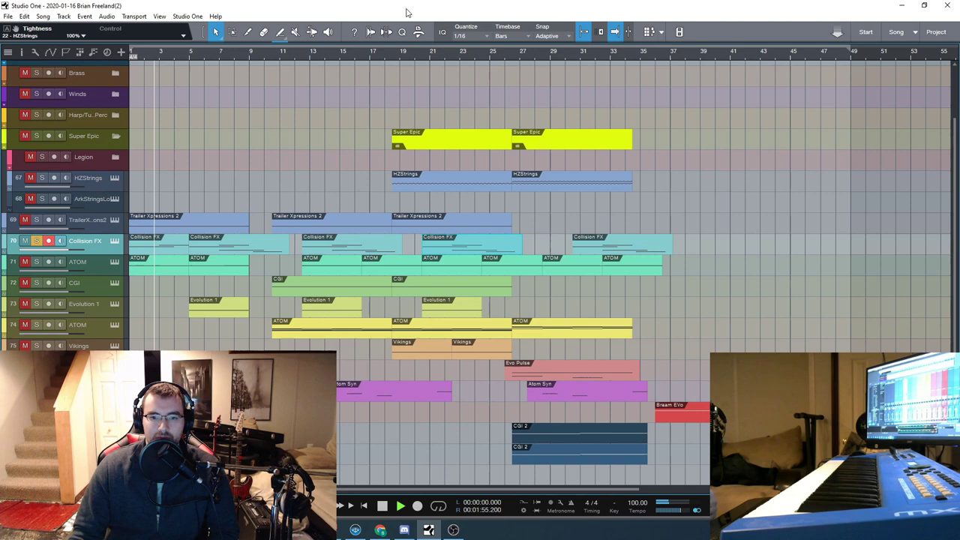
pyautogui.doubleClick(178, 250)
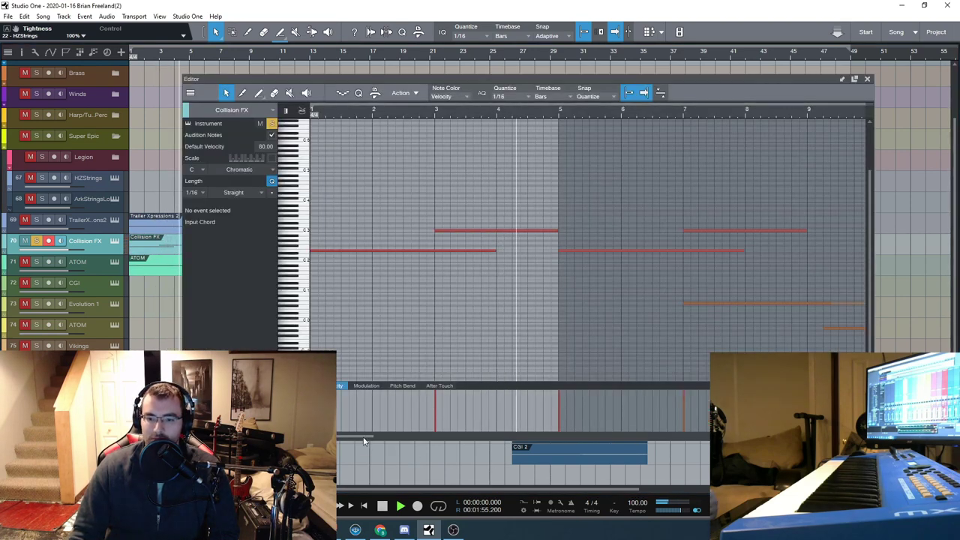
pyautogui.moveTo(364, 439); pyautogui.dragTo(388, 438)
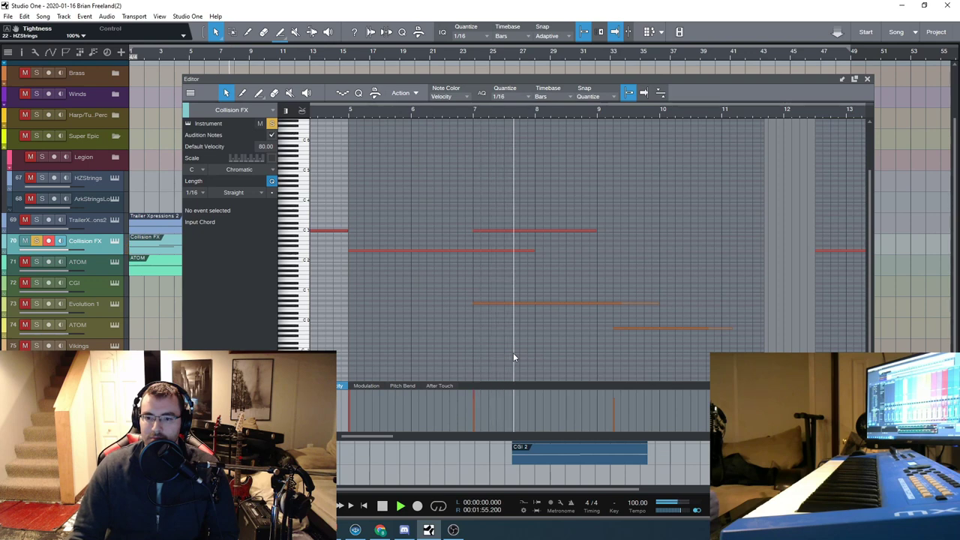
pyautogui.moveTo(384, 440); pyautogui.dragTo(394, 440)
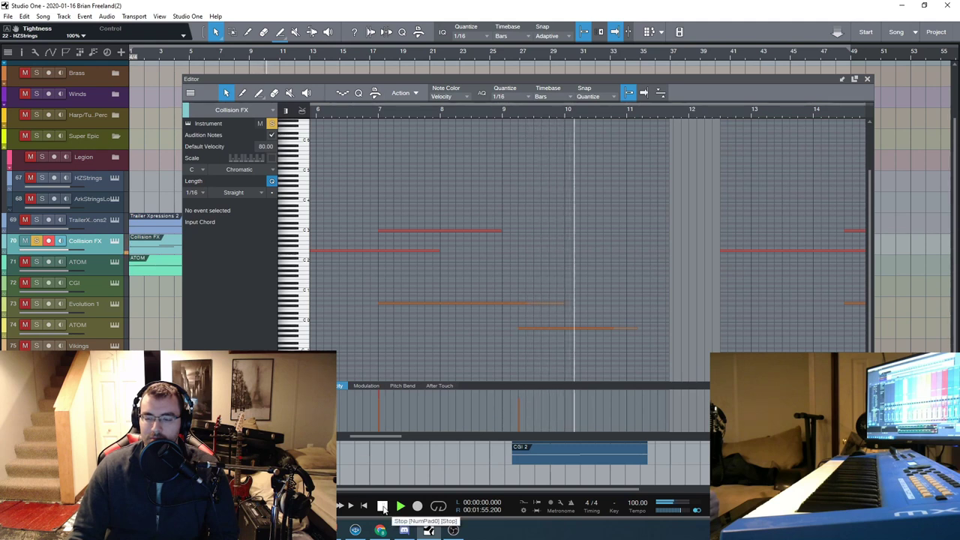
pyautogui.click(382, 507)
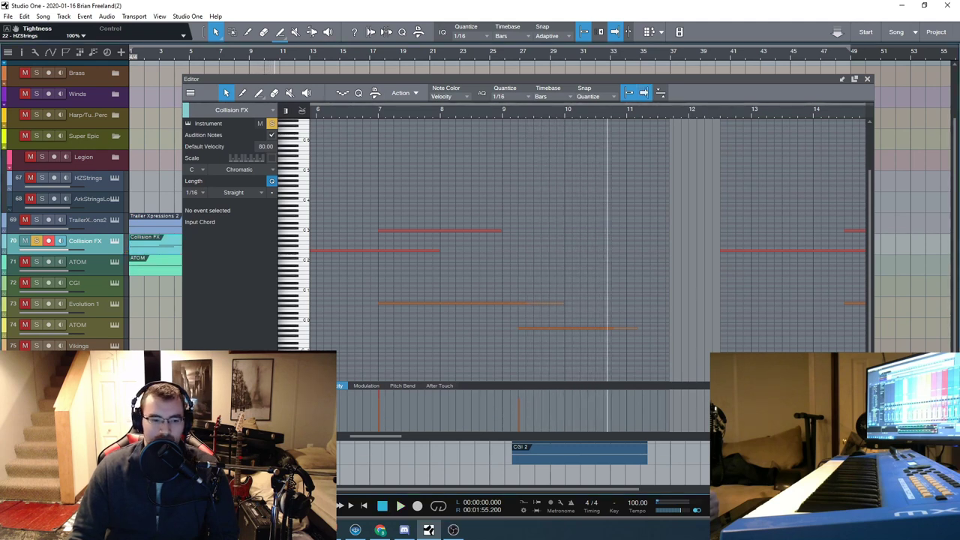
pyautogui.click(453, 530)
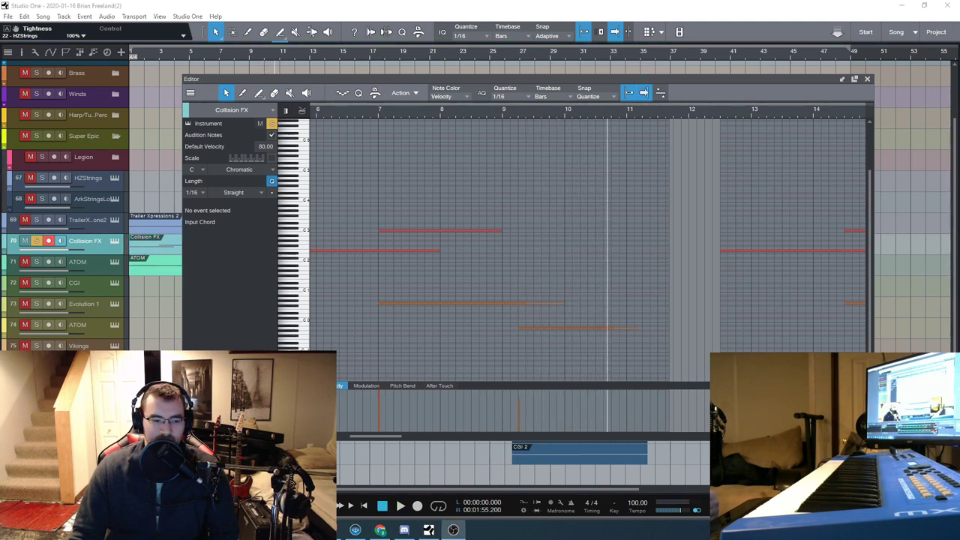
pyautogui.click(307, 308)
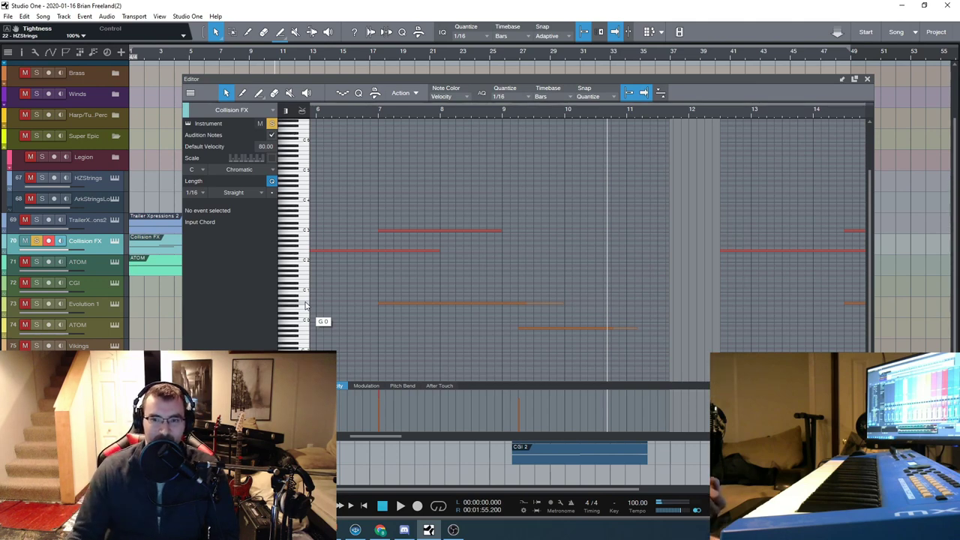
pyautogui.click(868, 80)
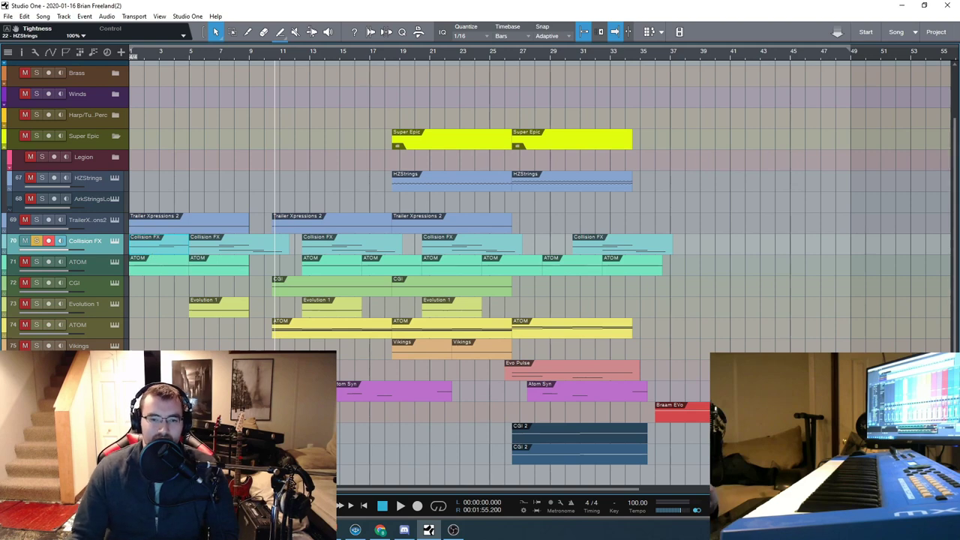
# Step: Solo the ATOM track, check its Kontakt instrument, and play the song from the start
pyautogui.click(25, 241)
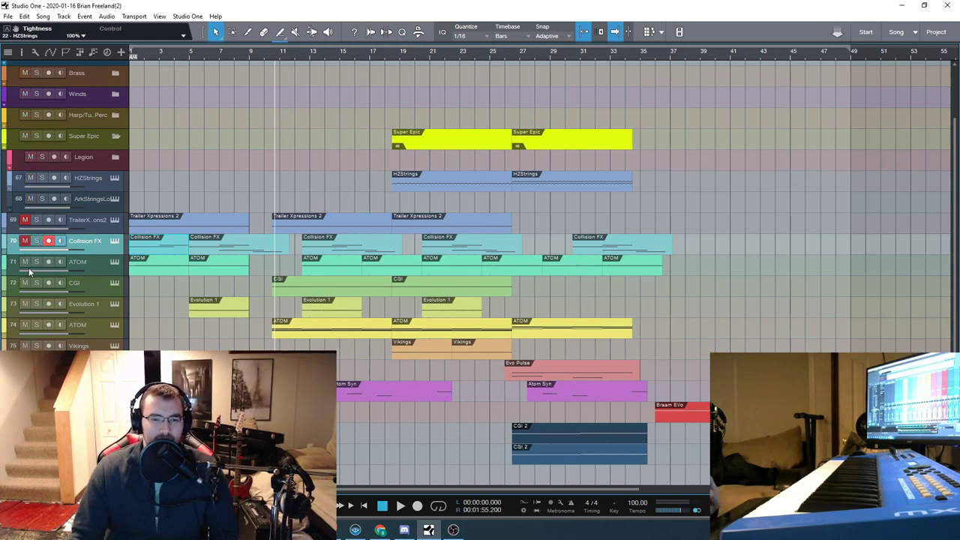
pyautogui.click(114, 262)
pyautogui.moveTo(540, 30); pyautogui.dragTo(531, 24)
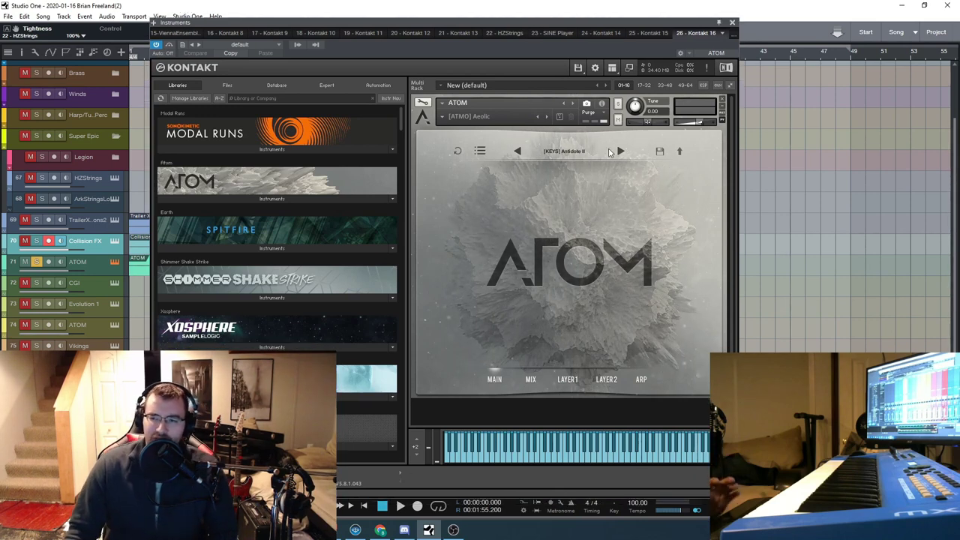
pyautogui.click(732, 21)
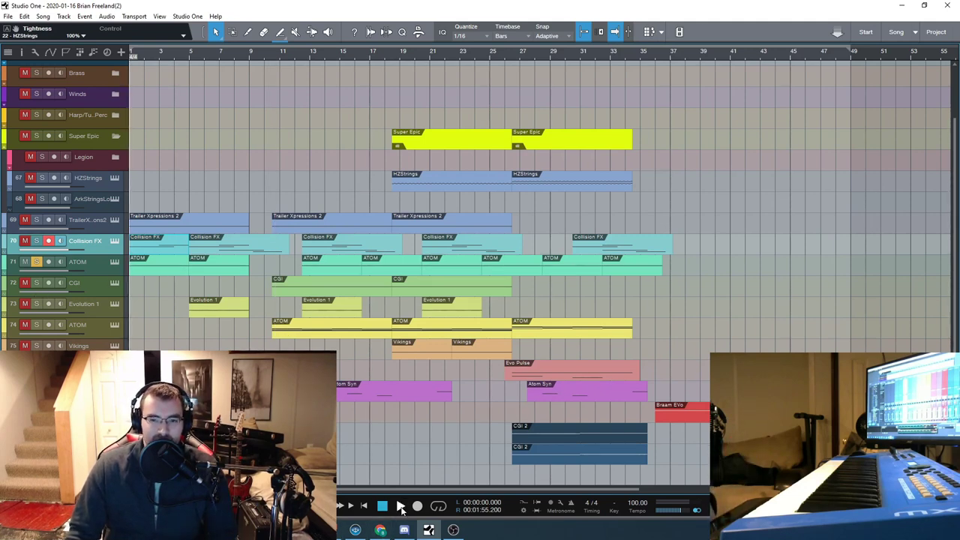
pyautogui.click(400, 508)
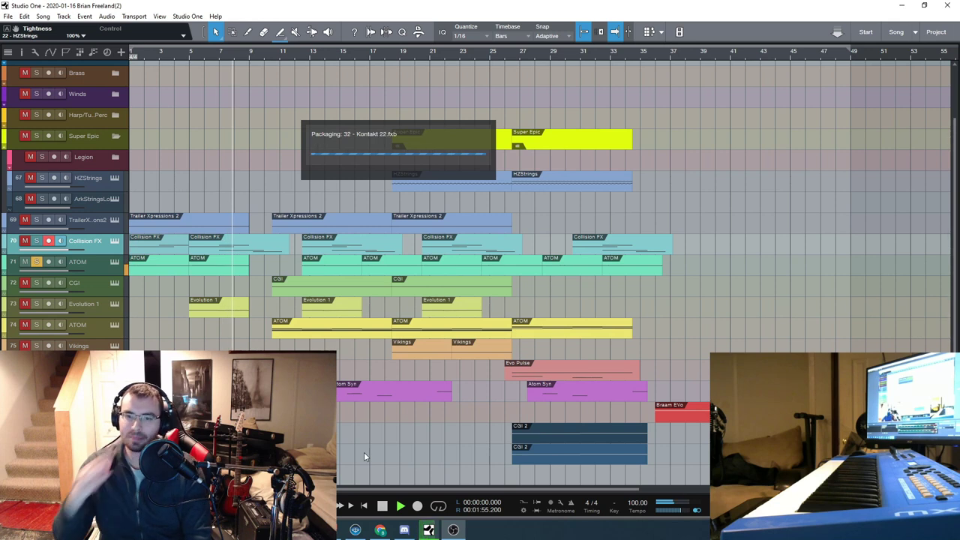
# Step: Stop, solo Evolution 1 instead of ATOM, and restart playback from bar 5
pyautogui.click(383, 507)
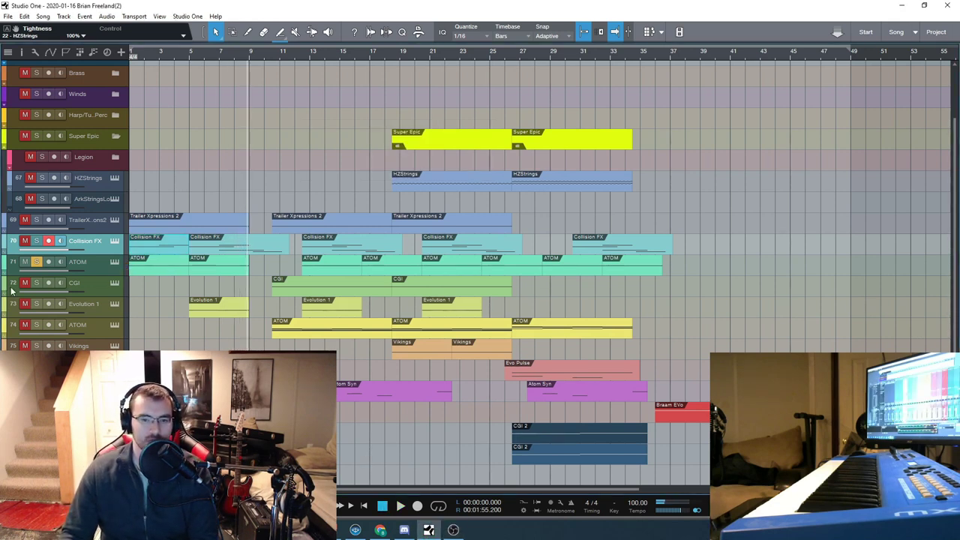
pyautogui.click(36, 263)
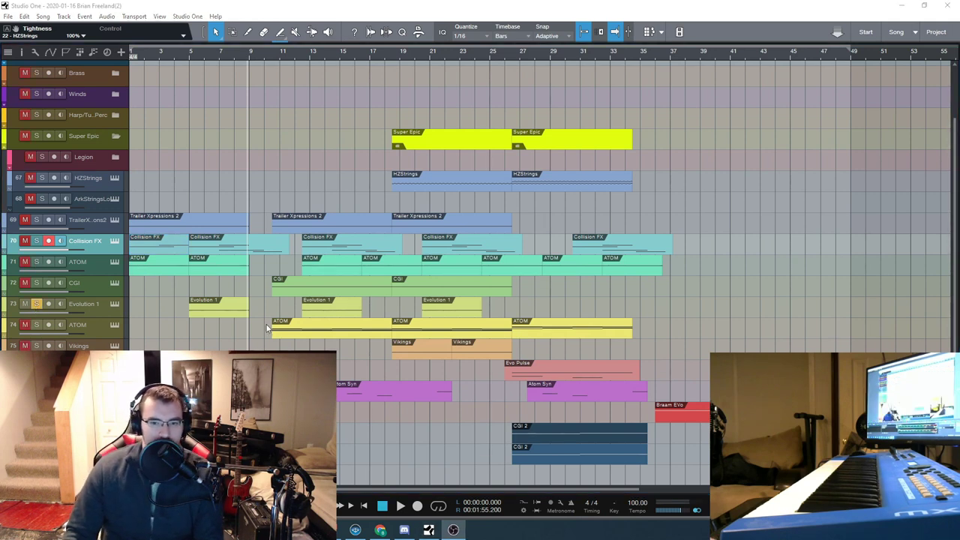
pyautogui.click(114, 303)
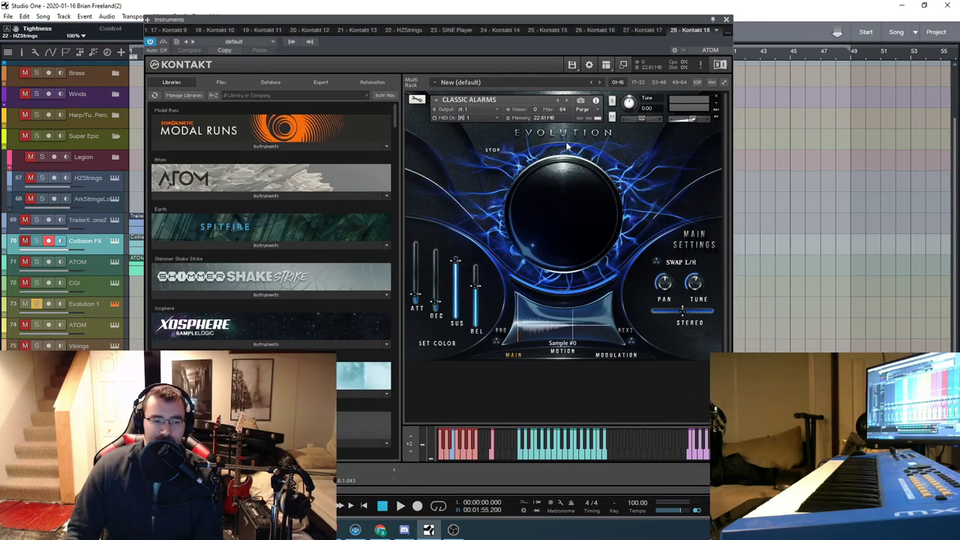
pyautogui.click(726, 20)
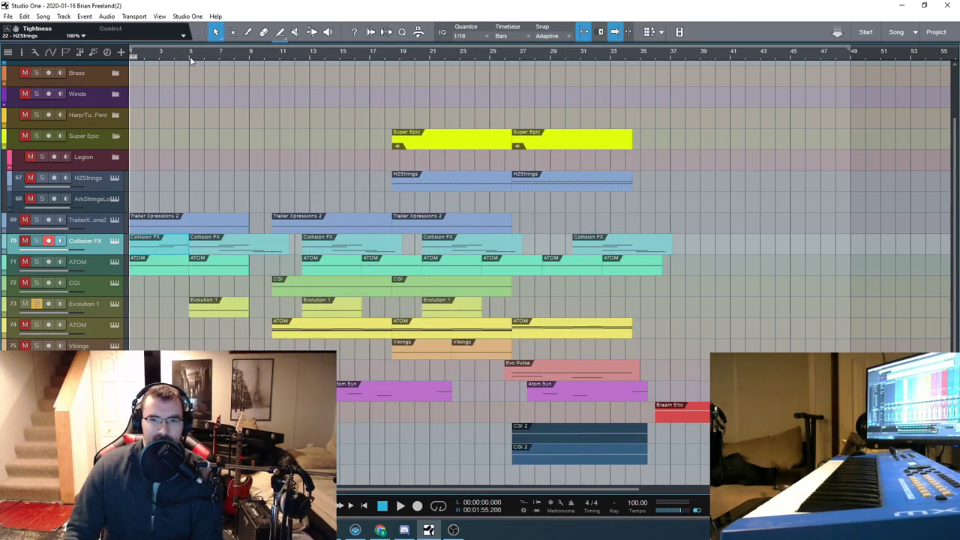
pyautogui.click(190, 56)
pyautogui.click(400, 507)
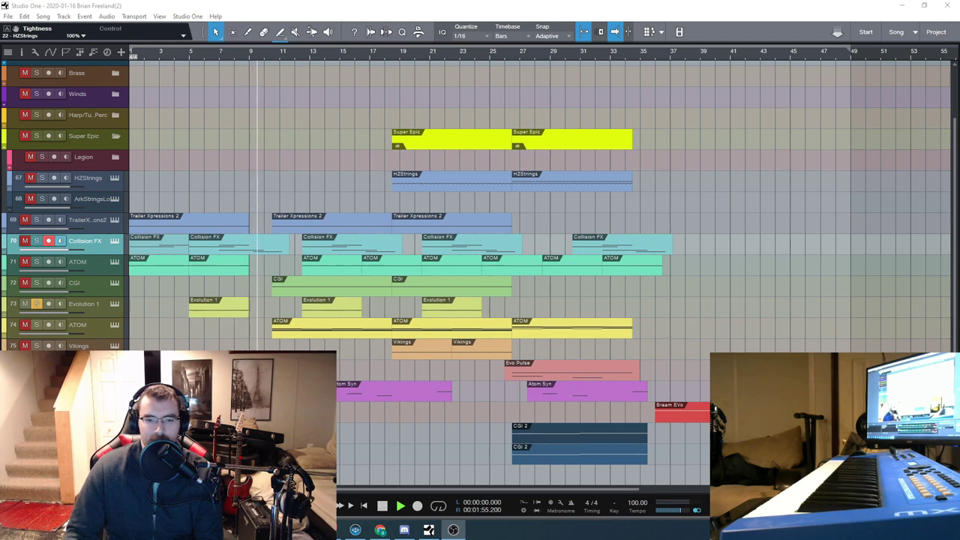
# Step: Unsolo Evolution 1, return to the song start, and scroll the track list to the top
pyautogui.click(37, 303)
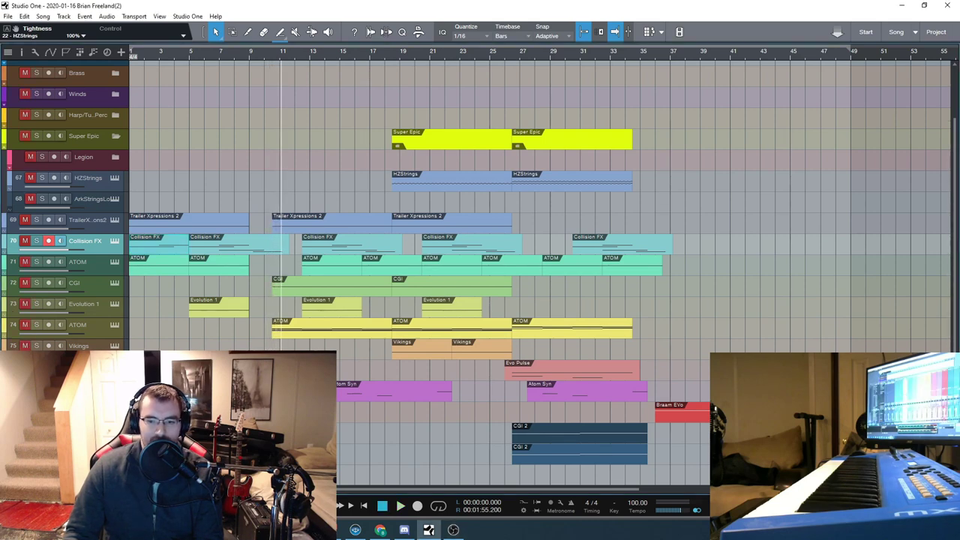
pyautogui.press('space')
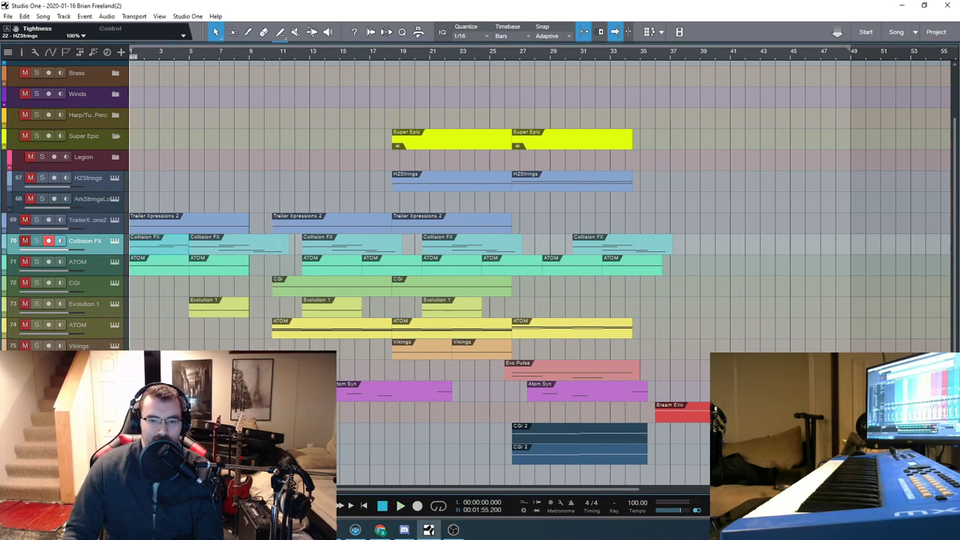
pyautogui.press('F11')
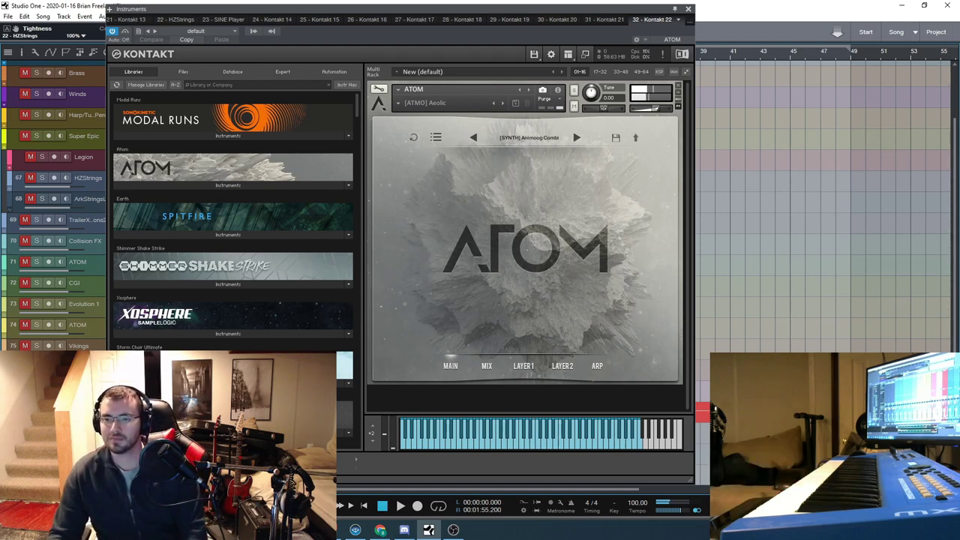
pyautogui.click(689, 8)
pyautogui.scroll(5, 402, 244)
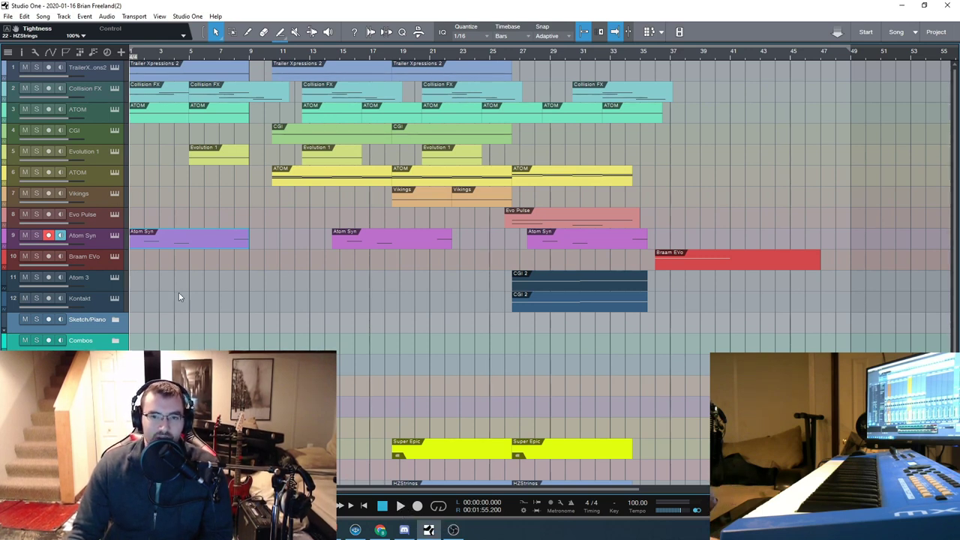
# Step: Play the full unsoloed arrangement from the song start
pyautogui.click(400, 507)
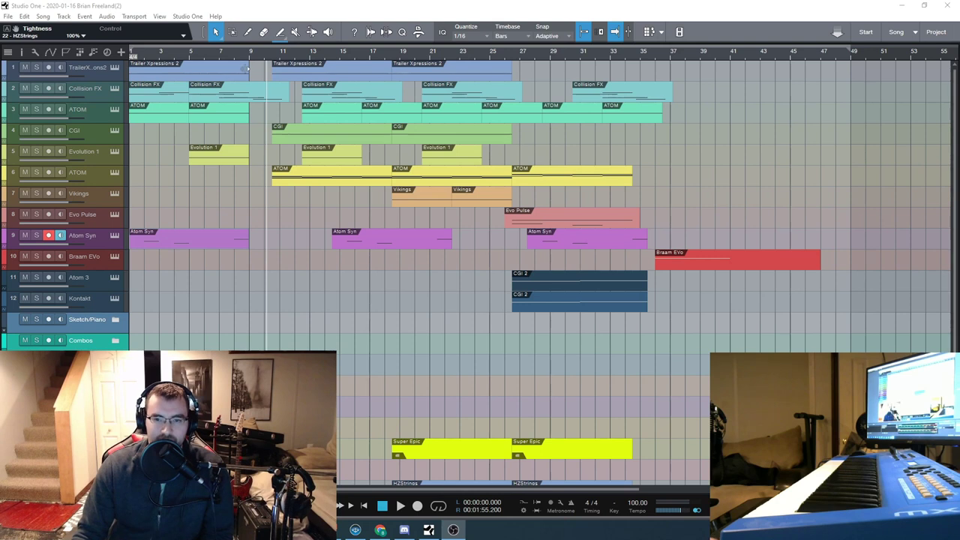
# Step: Solo the ATOM track 6 and briefly open its Kontakt instrument, then close it
pyautogui.click(304, 235)
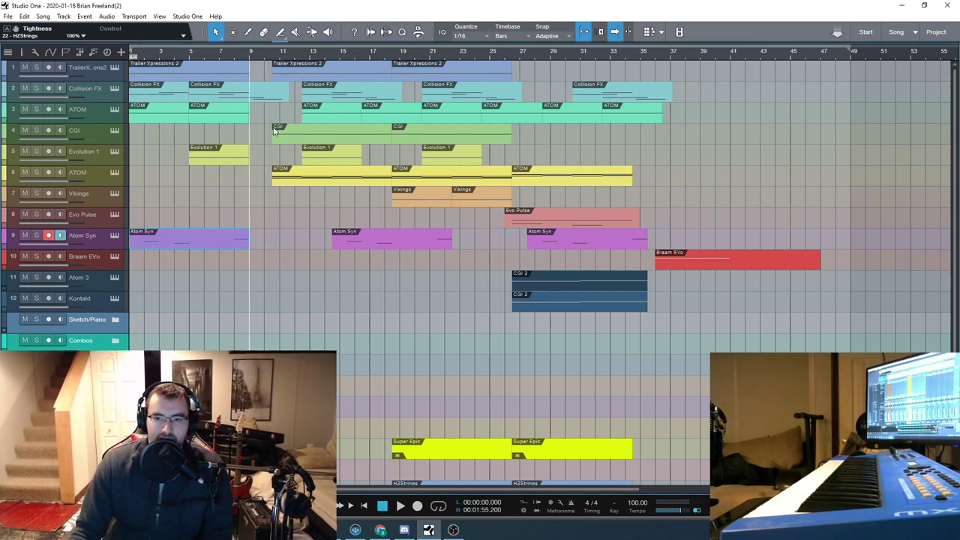
pyautogui.click(34, 173)
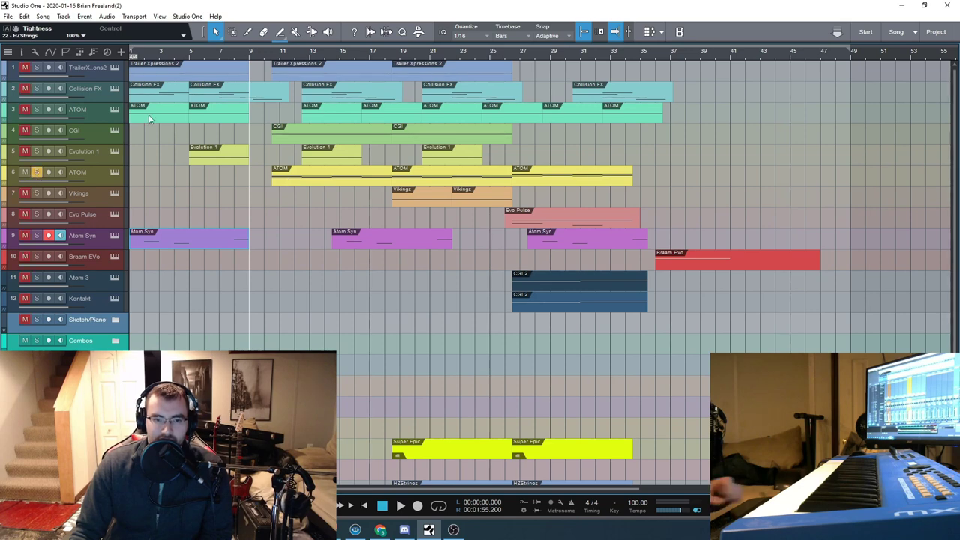
pyautogui.click(114, 173)
pyautogui.moveTo(533, 29); pyautogui.dragTo(516, 6)
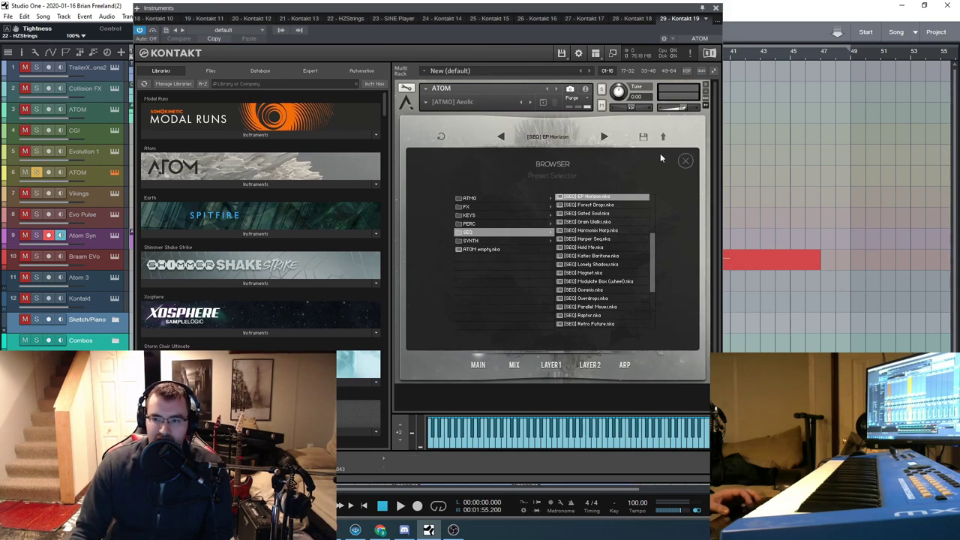
pyautogui.click(685, 160)
pyautogui.click(96, 174)
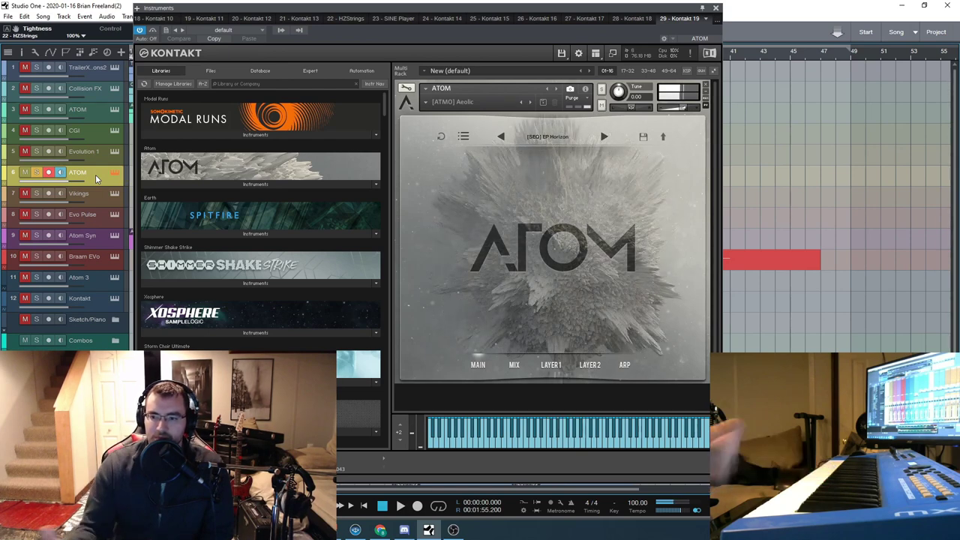
pyautogui.click(717, 10)
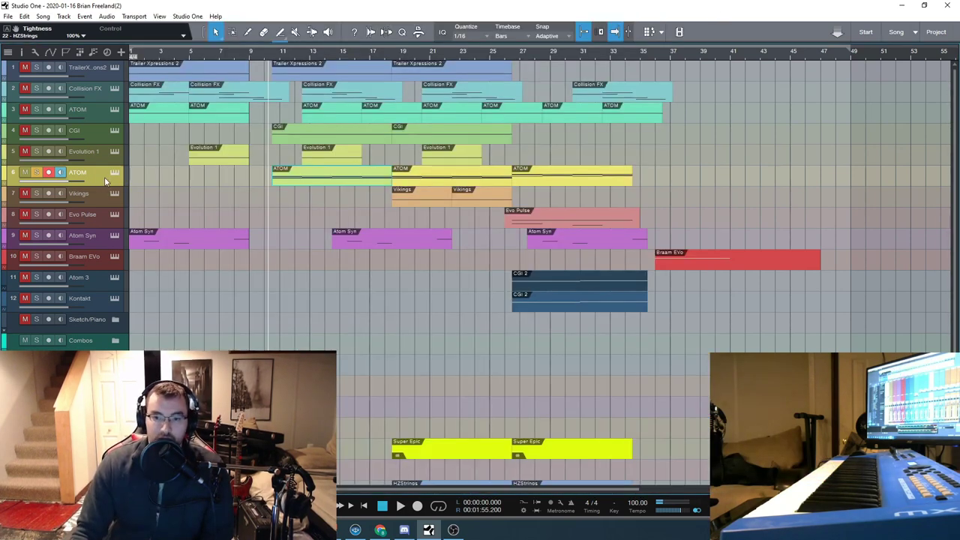
# Step: Check the ATOM event's notes in the editor, then play the soloed ATOM part
pyautogui.doubleClick(350, 175)
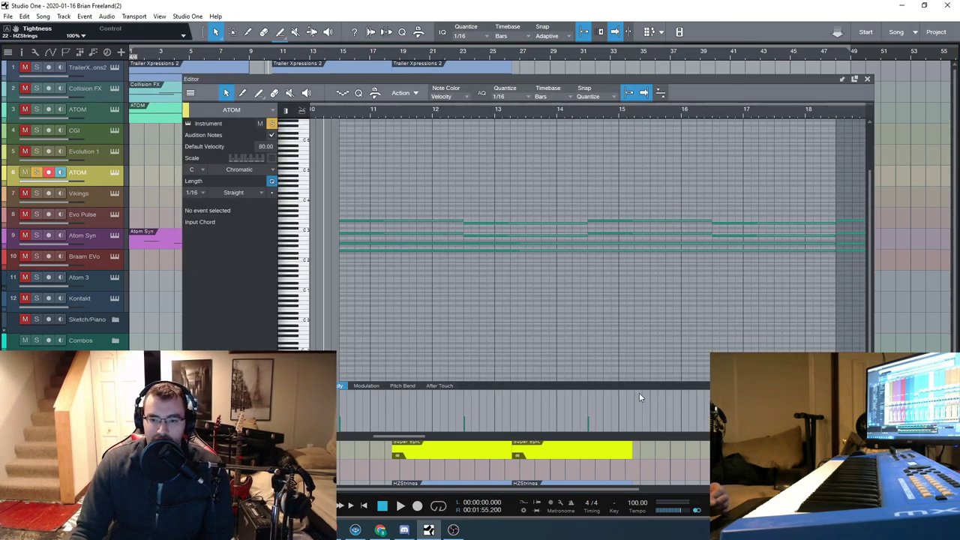
pyautogui.click(867, 78)
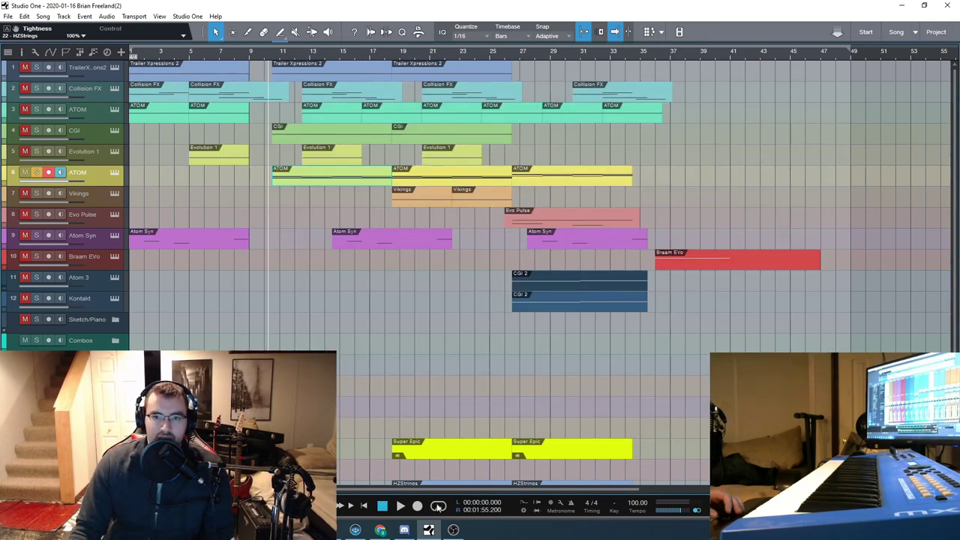
pyautogui.click(400, 507)
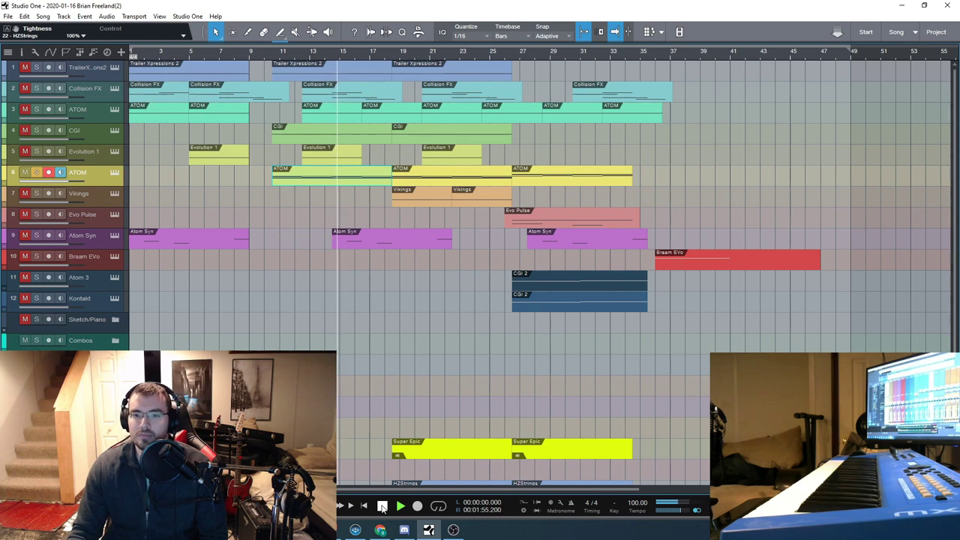
# Step: Stop playback and bring up the CGI track's Kontakt instrument window
pyautogui.click(382, 508)
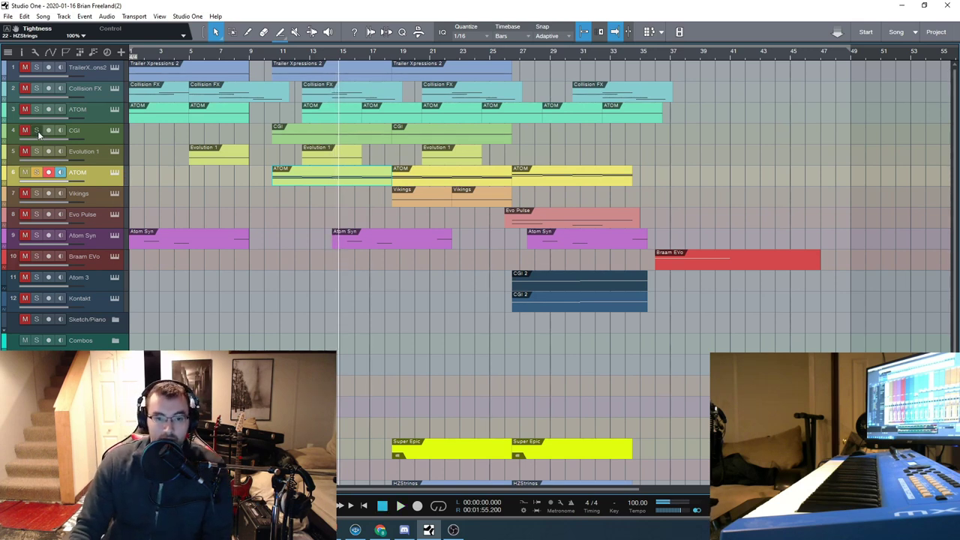
pyautogui.click(119, 131)
pyautogui.moveTo(553, 38); pyautogui.dragTo(530, 22)
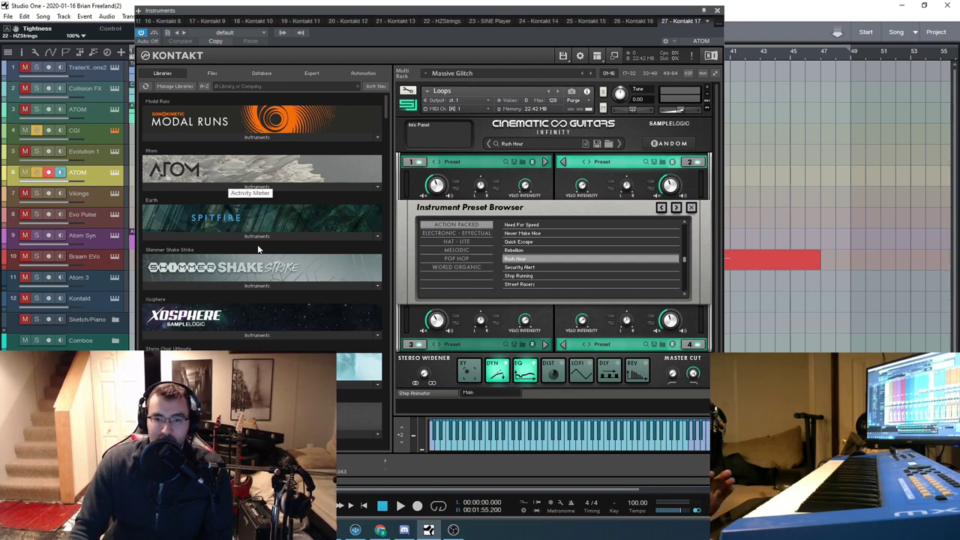
pyautogui.scroll(-3, 258, 249)
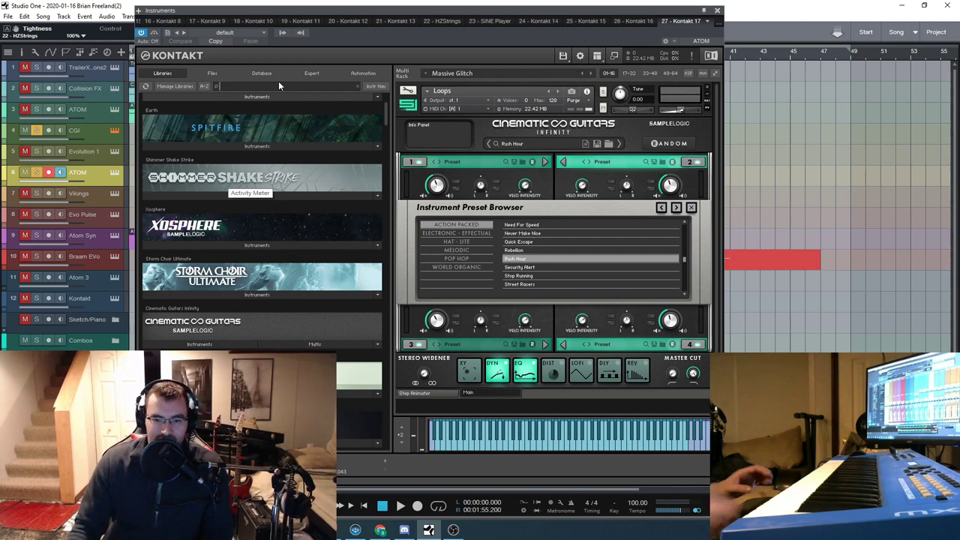
pyautogui.scroll(-3, 208, 264)
# Step: Browse the Cinematic Guitars Infinity library folders, then close the preset browser and Kontakt
pyautogui.click(210, 241)
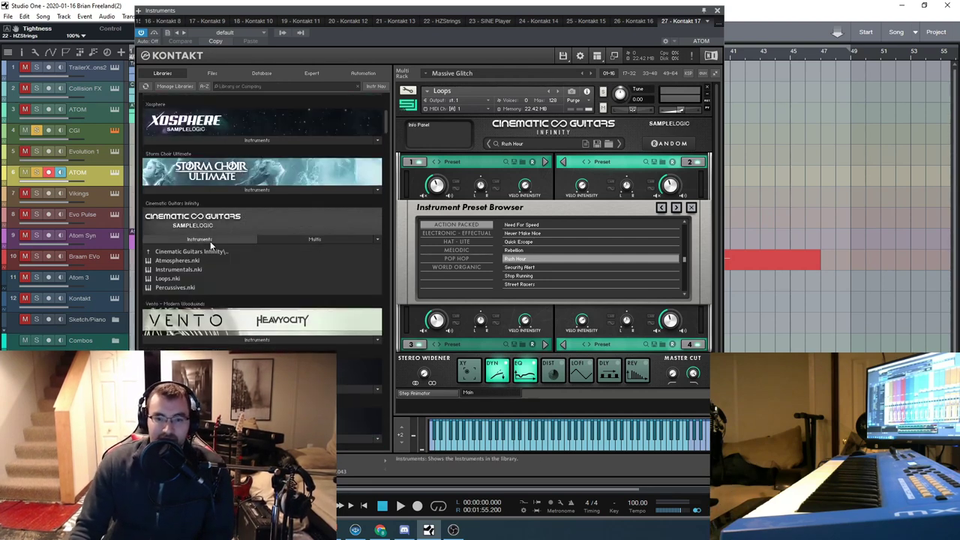
pyautogui.click(338, 242)
pyautogui.click(240, 238)
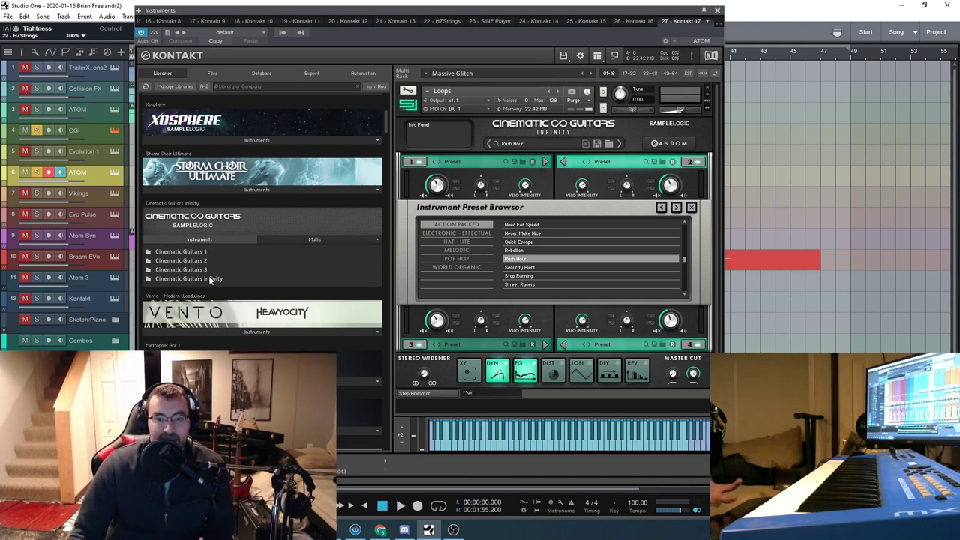
pyautogui.click(207, 277)
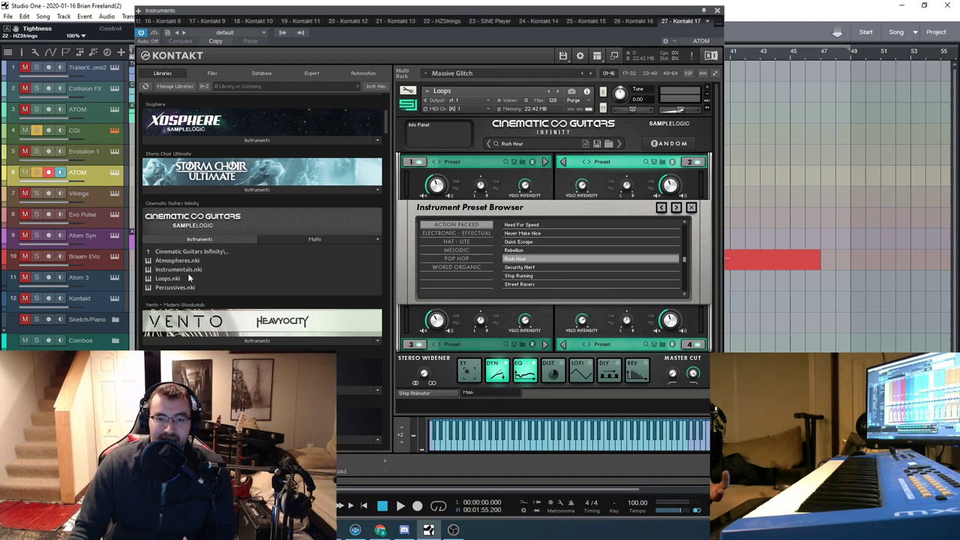
pyautogui.click(195, 254)
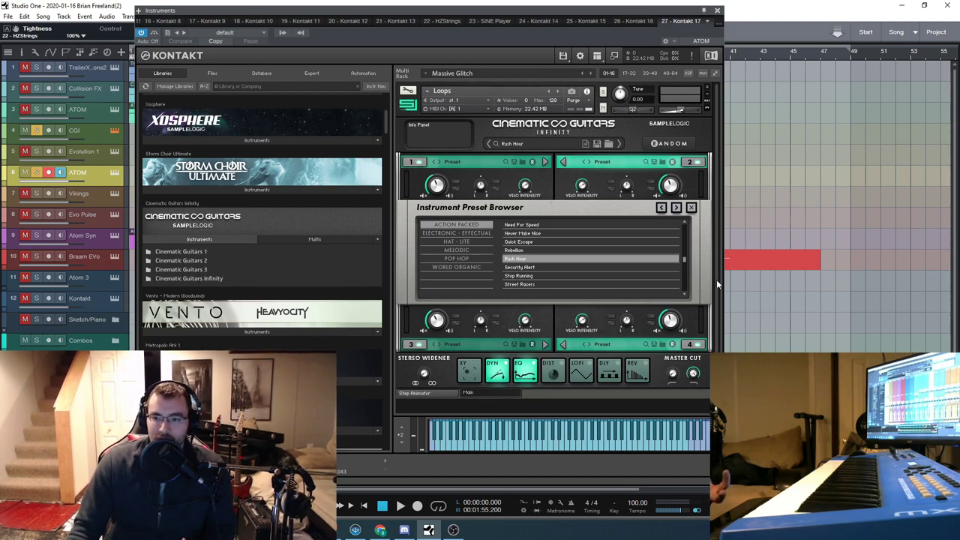
pyautogui.click(691, 209)
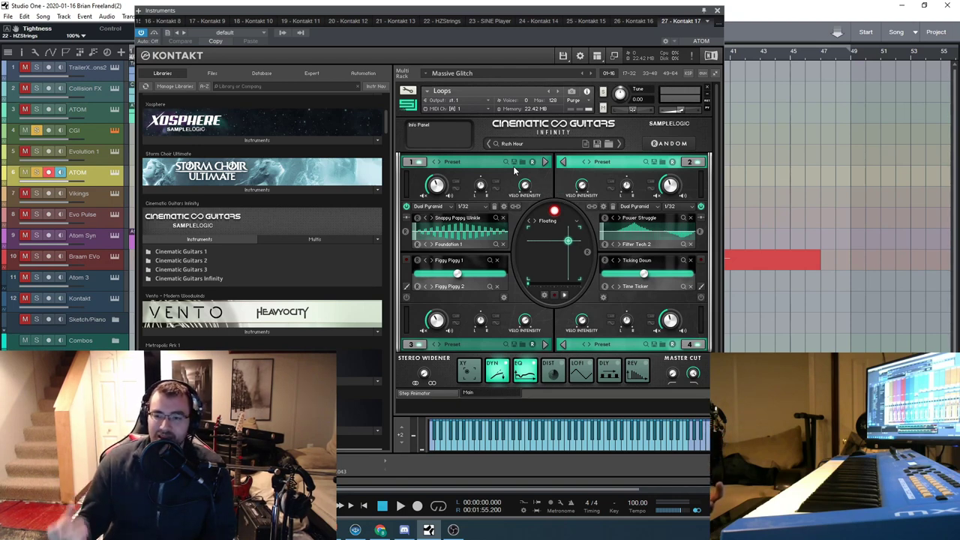
pyautogui.click(717, 11)
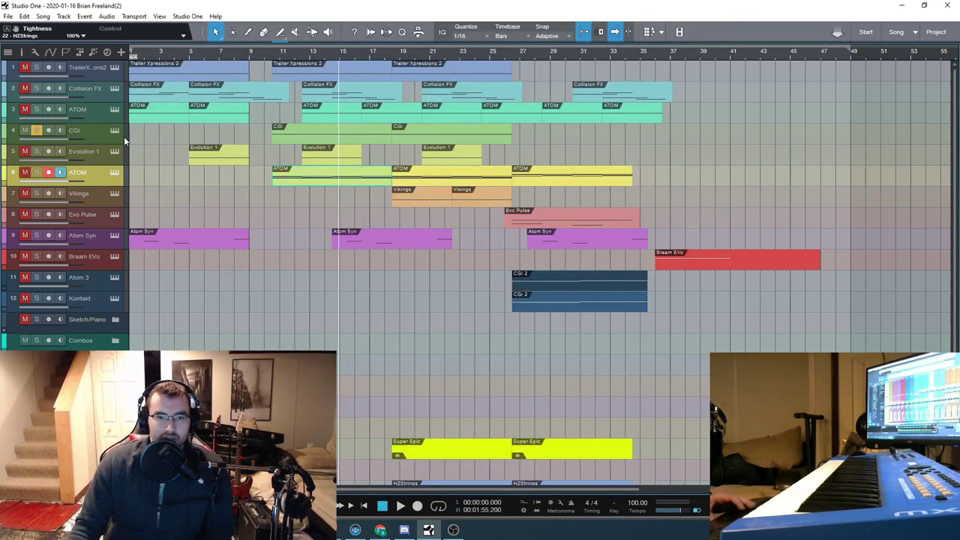
# Step: Stop playback, set the playhead to bar 19, and open the Vikings track's Pulses Stems Kontakt instrument
pyautogui.click(271, 57)
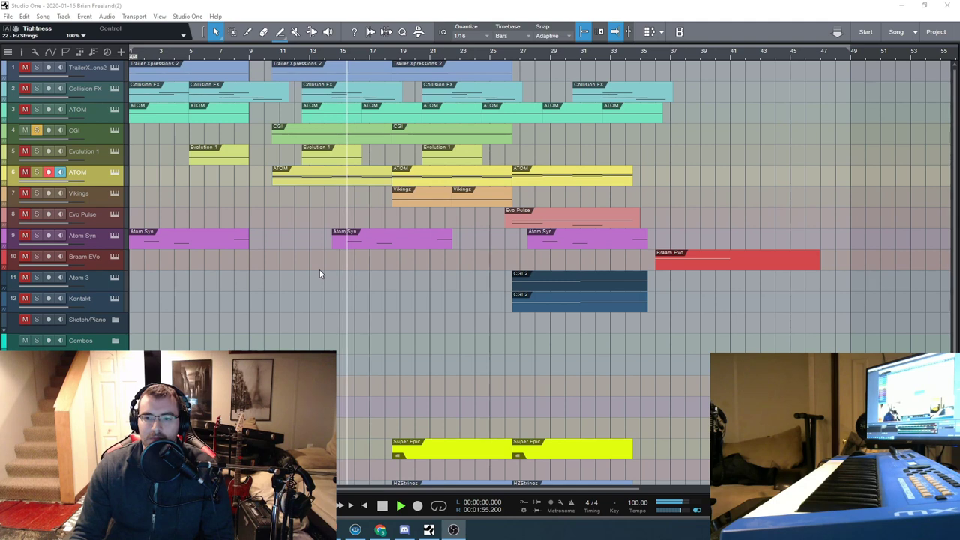
pyautogui.click(383, 506)
pyautogui.press('Down')
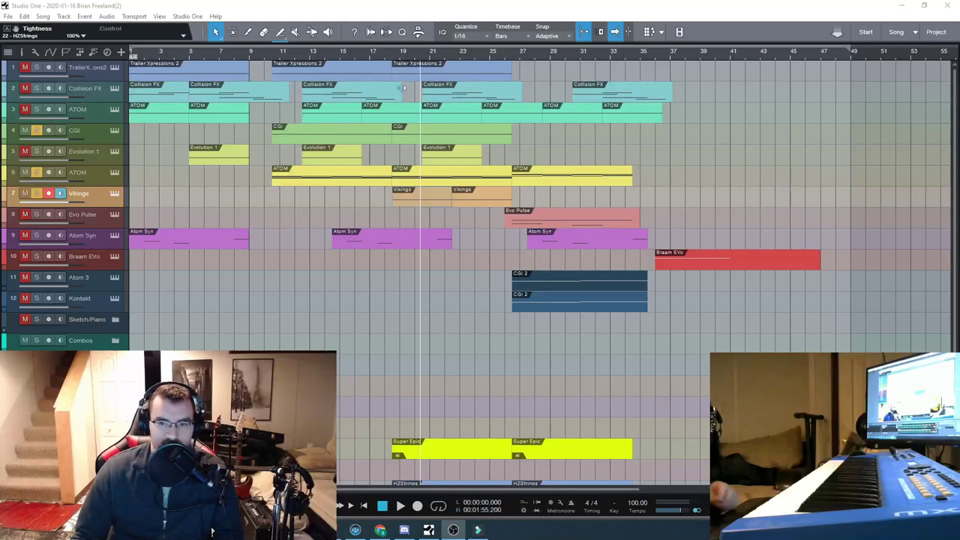
pyautogui.click(270, 57)
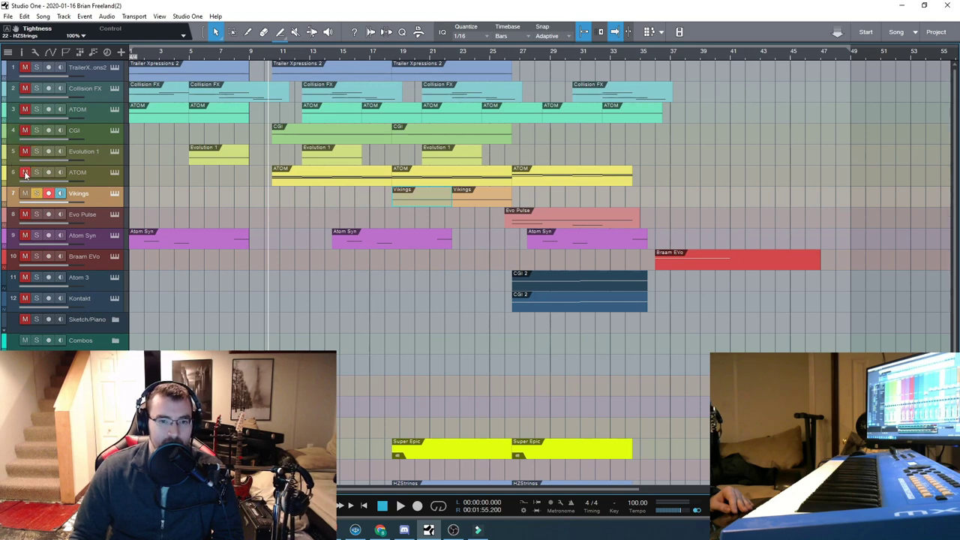
pyautogui.click(393, 58)
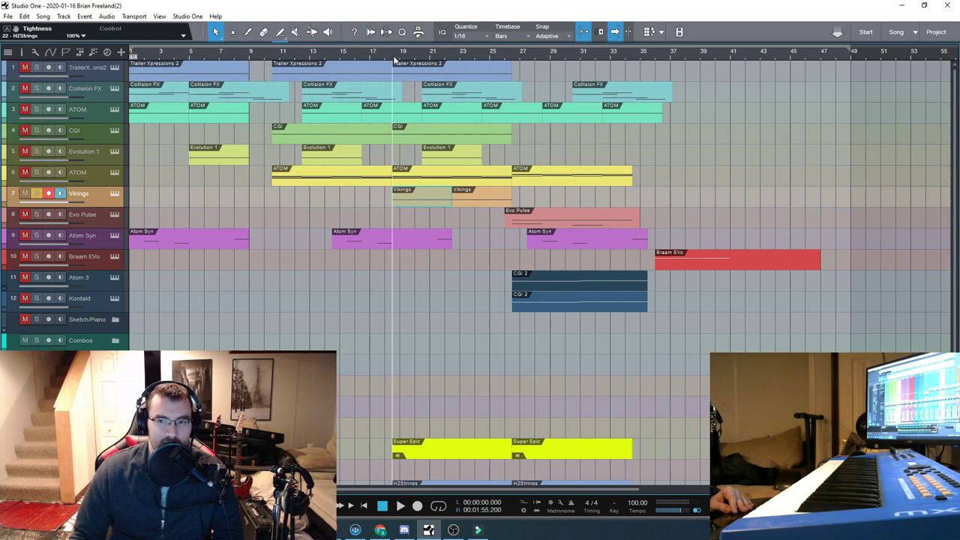
pyautogui.click(114, 193)
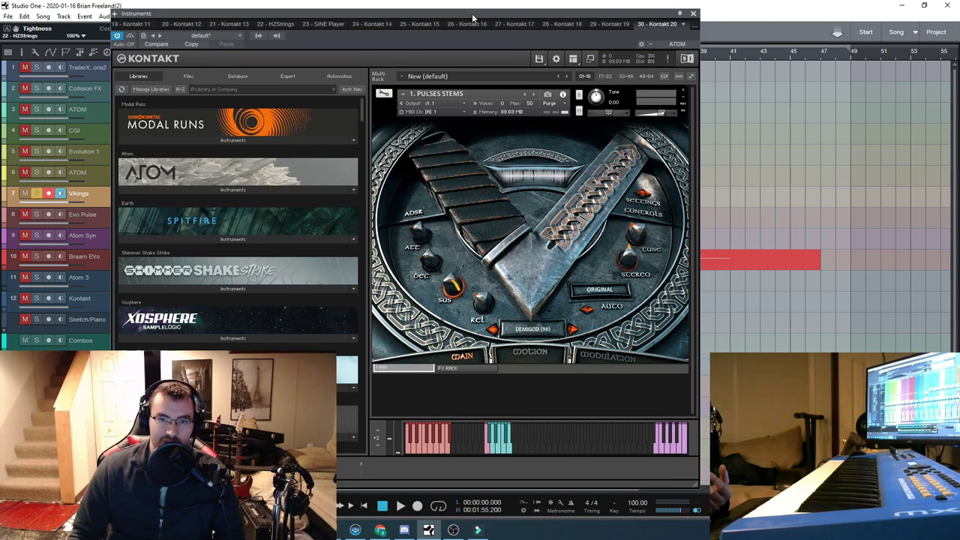
# Step: Nudge the Vikings Kontakt window slightly left to audition the Pulses Stems instrument
pyautogui.moveTo(507, 15); pyautogui.dragTo(477, 13)
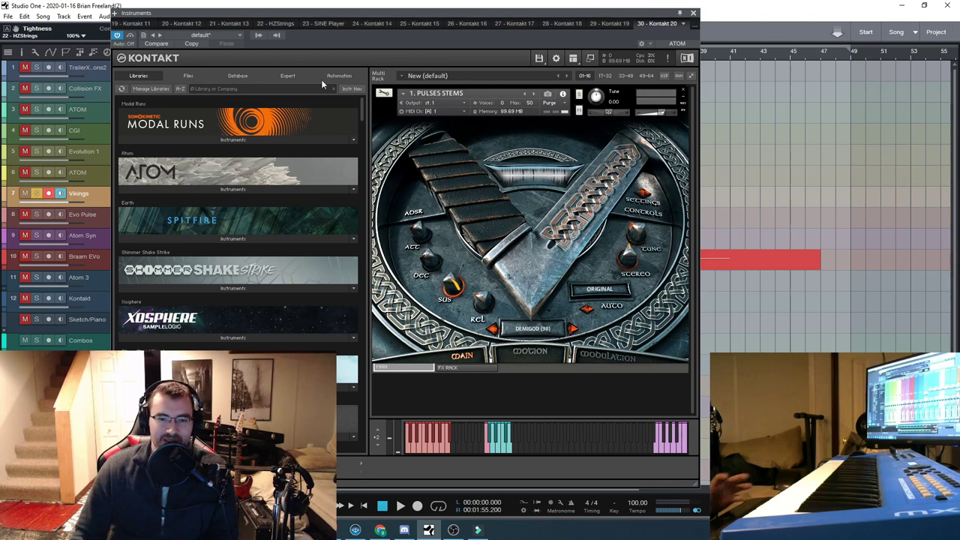
# Step: Close the Vikings Pulses Stems Kontakt window
pyautogui.press('Escape')
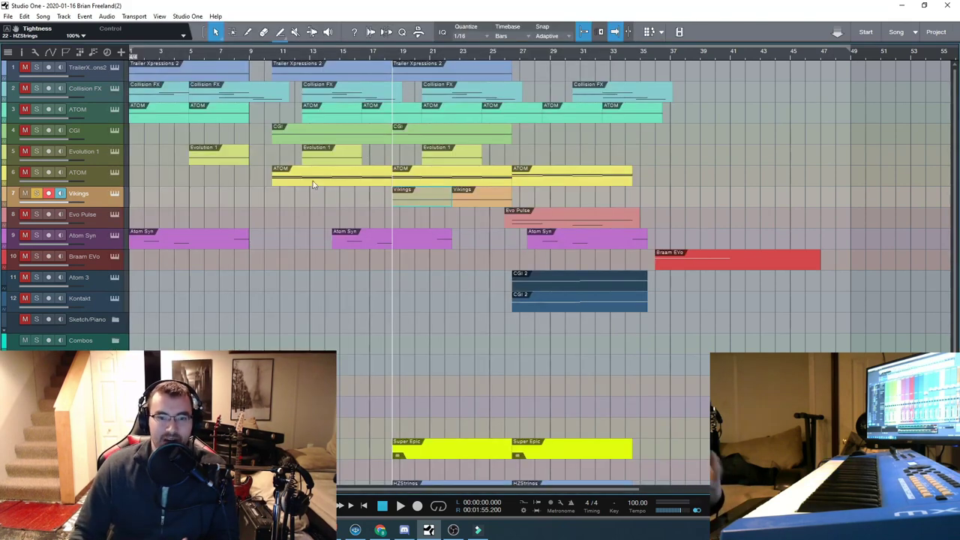
pyautogui.hscroll(1, 381, 173)
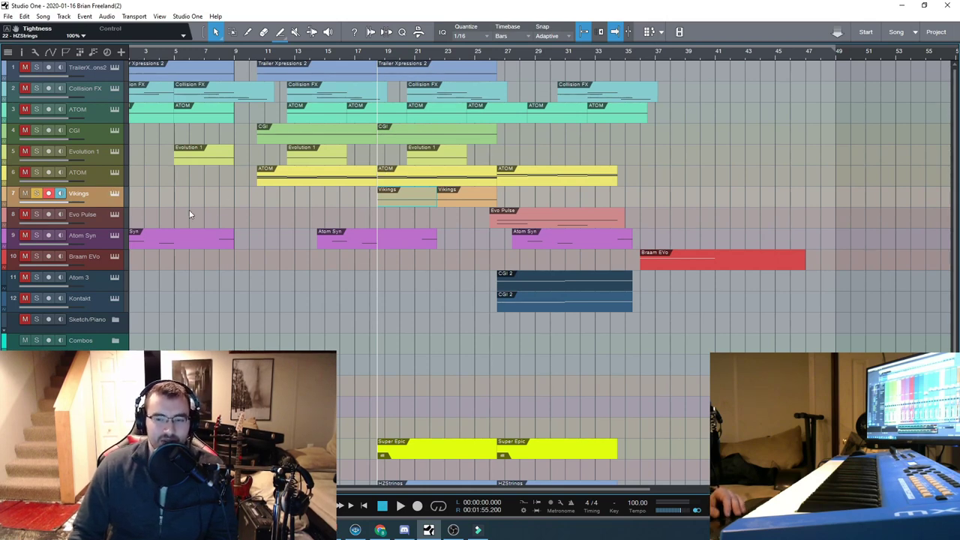
pyautogui.press('F11')
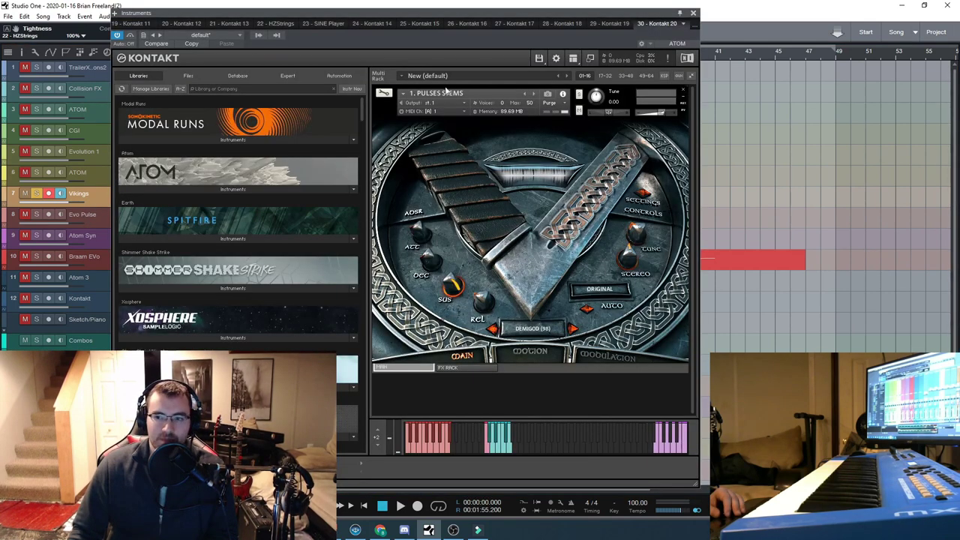
pyautogui.click(694, 14)
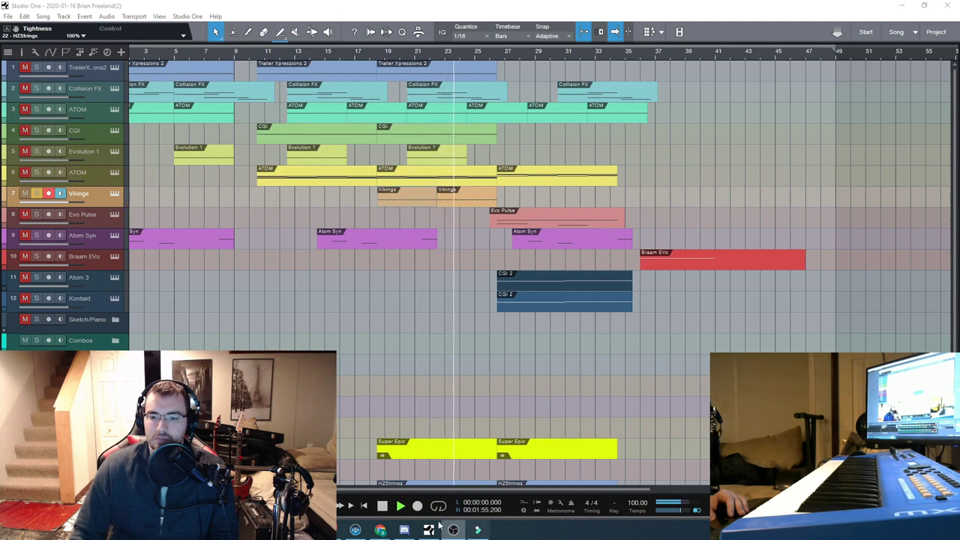
# Step: Return the playhead to bar 19, arm the CGI track, and stop playback around bar 27
pyautogui.click(381, 507)
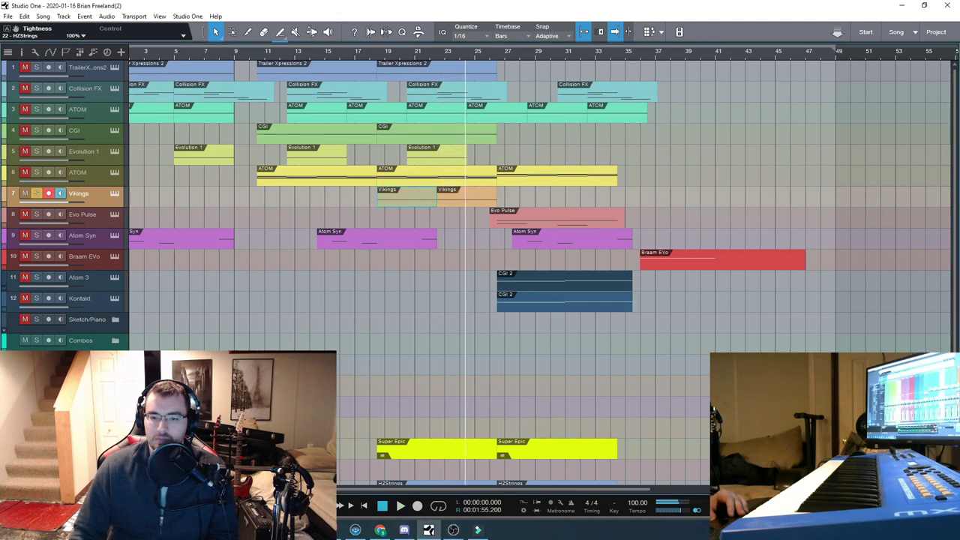
pyautogui.click(381, 507)
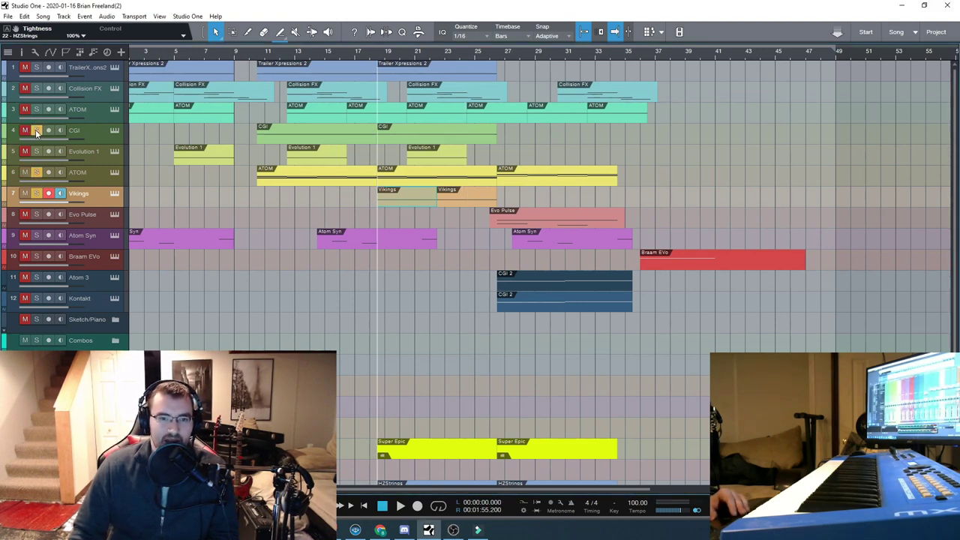
pyautogui.click(108, 134)
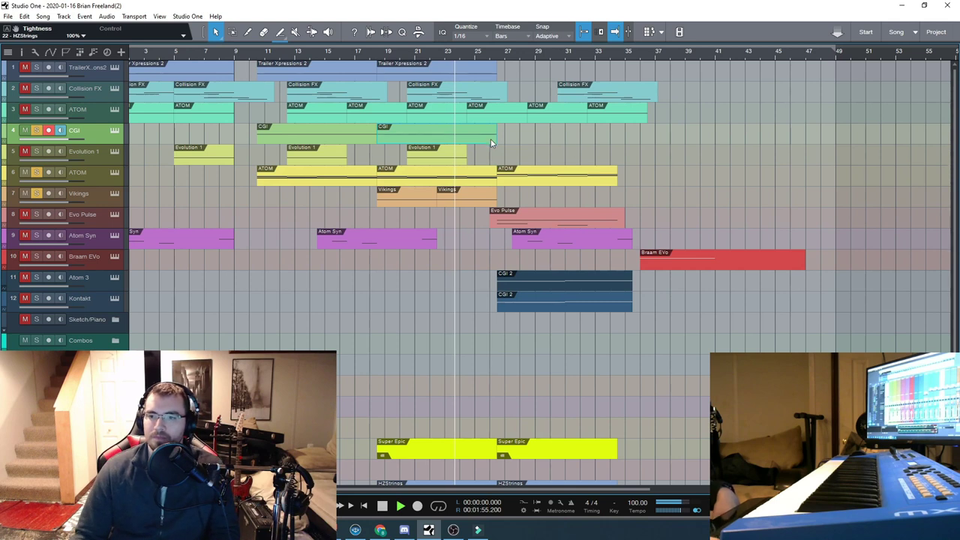
pyautogui.click(382, 508)
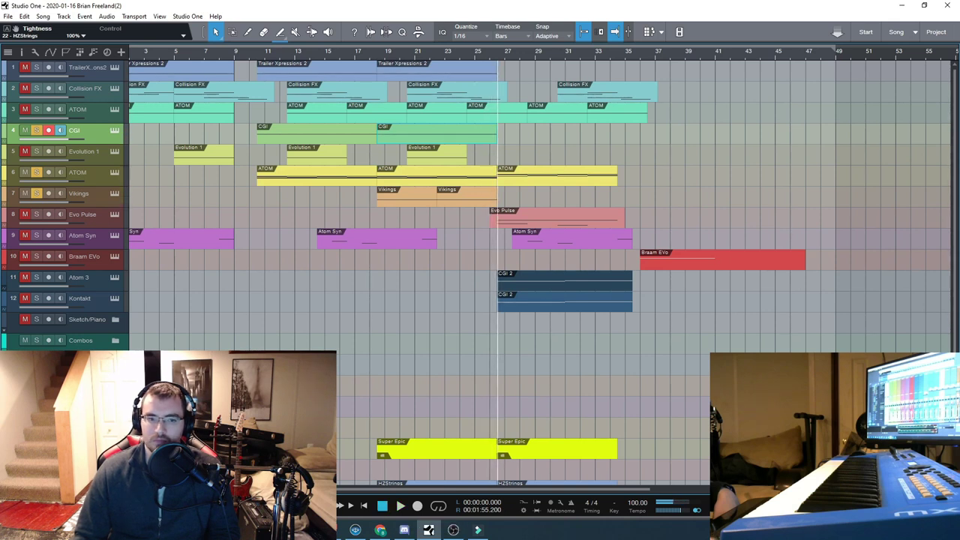
# Step: Play the arrangement from bar 9 and stop it near bar 26
pyautogui.click(251, 63)
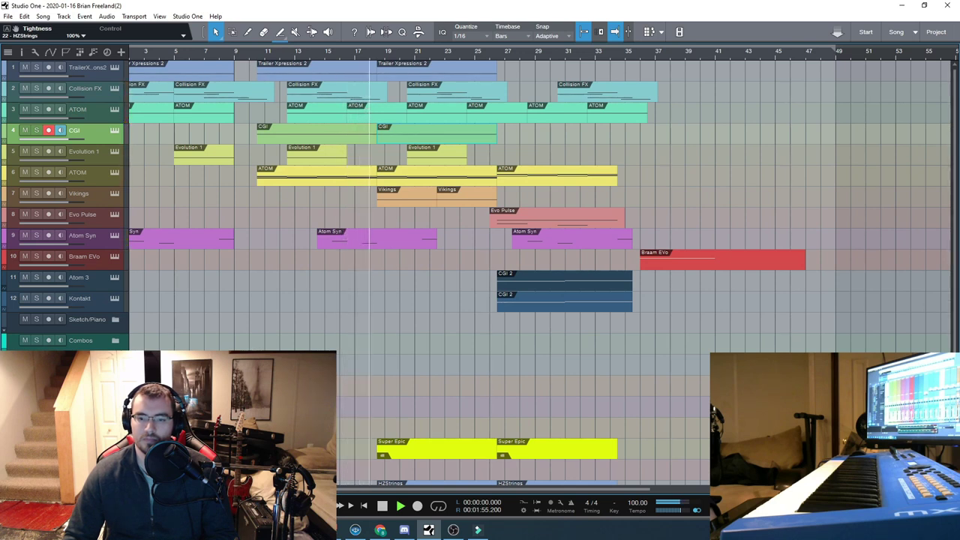
pyautogui.hscroll(3, 351, 413)
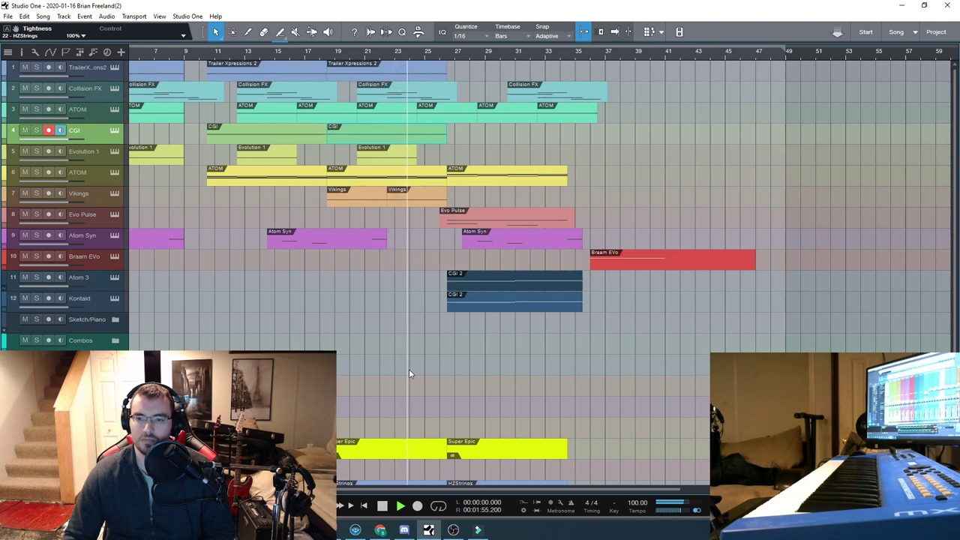
pyautogui.scroll(-2, 409, 369)
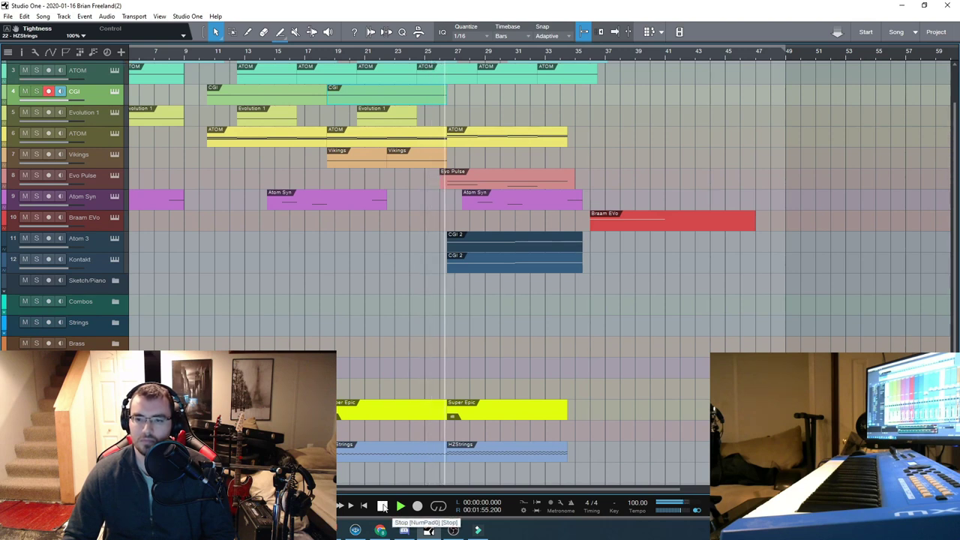
pyautogui.click(383, 507)
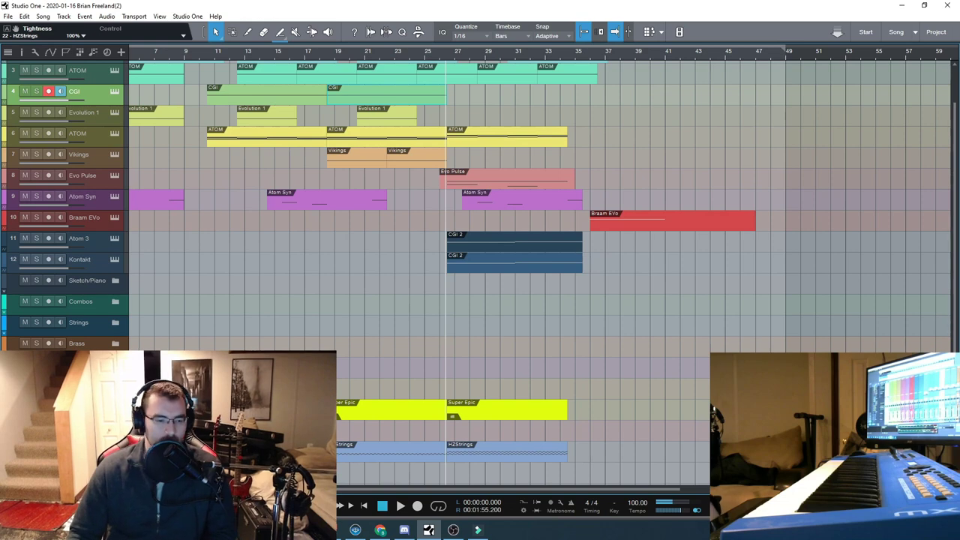
pyautogui.click(404, 290)
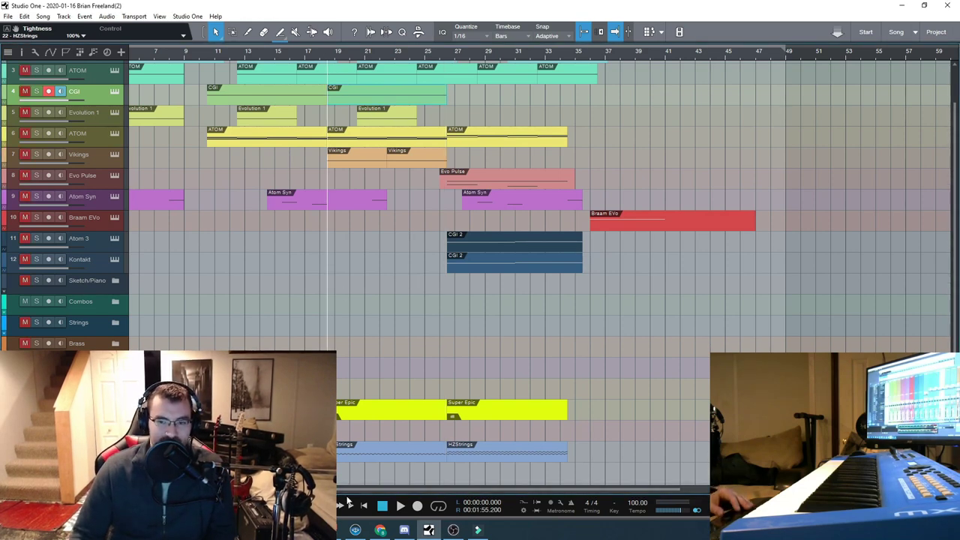
pyautogui.doubleClick(375, 446)
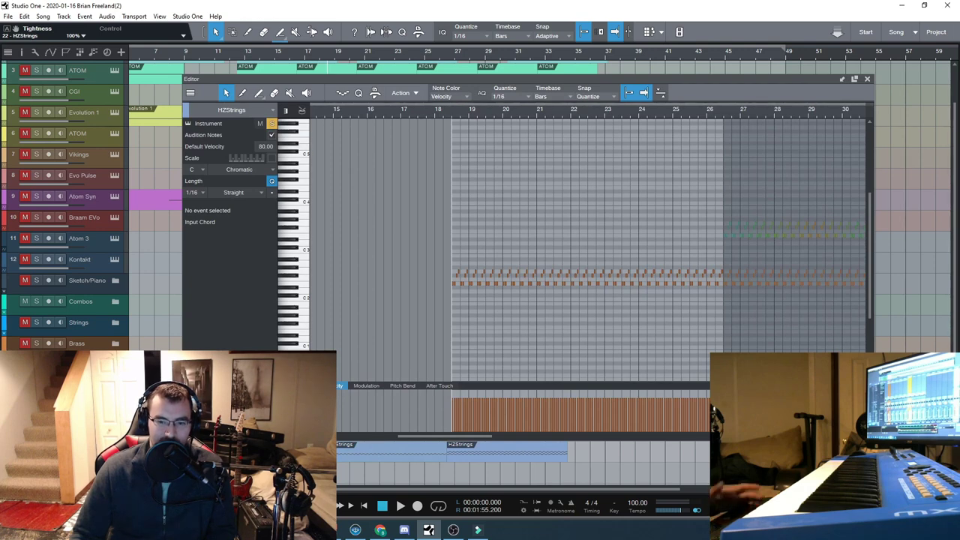
pyautogui.press('F11')
pyautogui.click(723, 5)
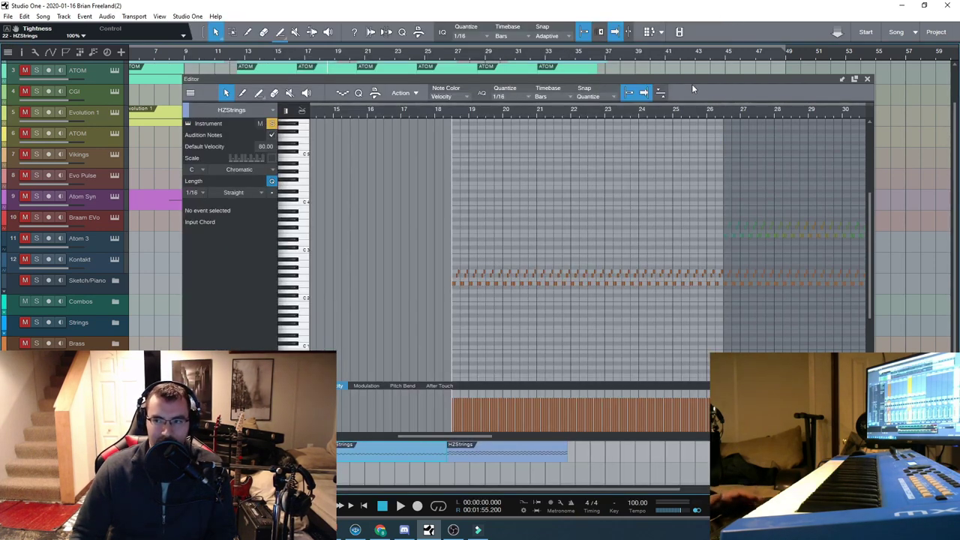
pyautogui.press('space')
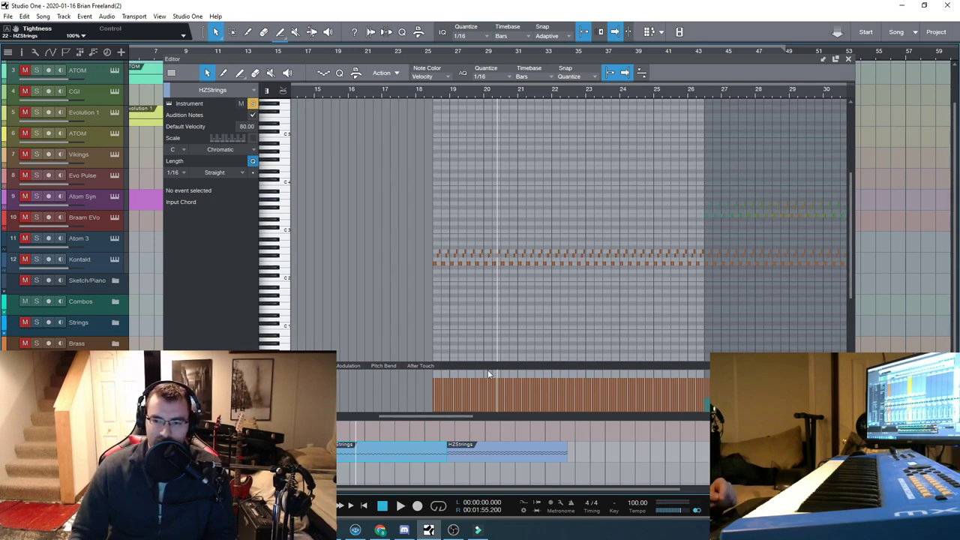
# Step: Select the Evo Pulse part and audition its Evolution Pulses Kontakt instrument, then close it
pyautogui.click(850, 59)
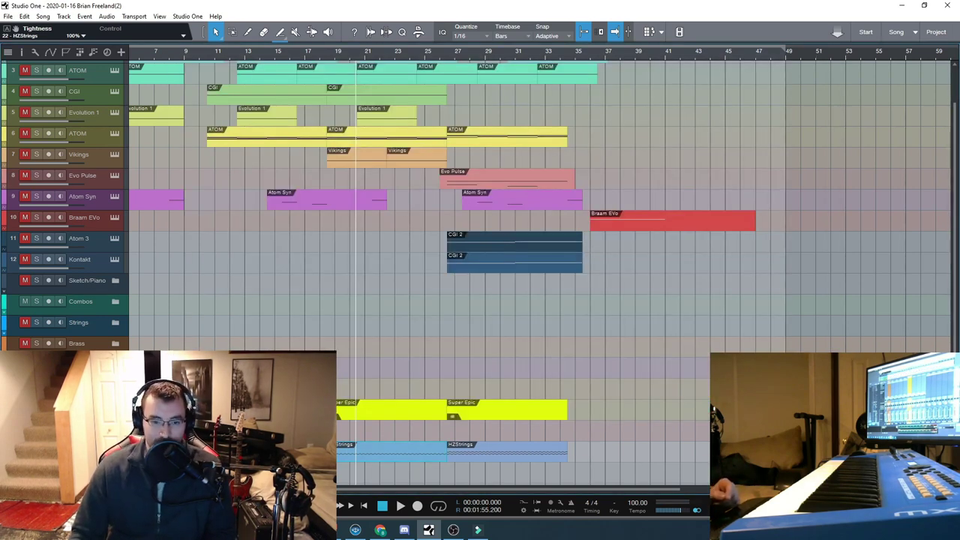
pyautogui.scroll(2, 450, 167)
pyautogui.click(418, 52)
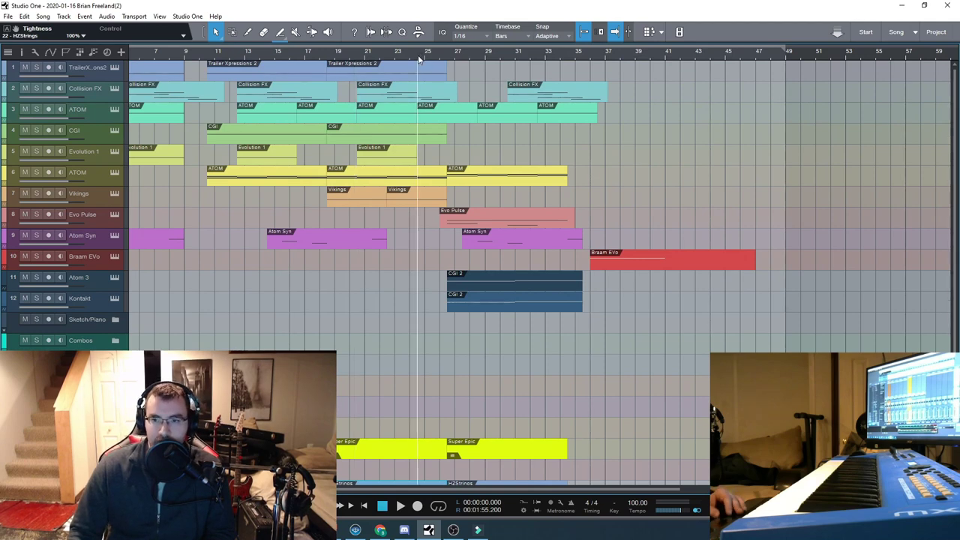
pyautogui.hscroll(3, 478, 281)
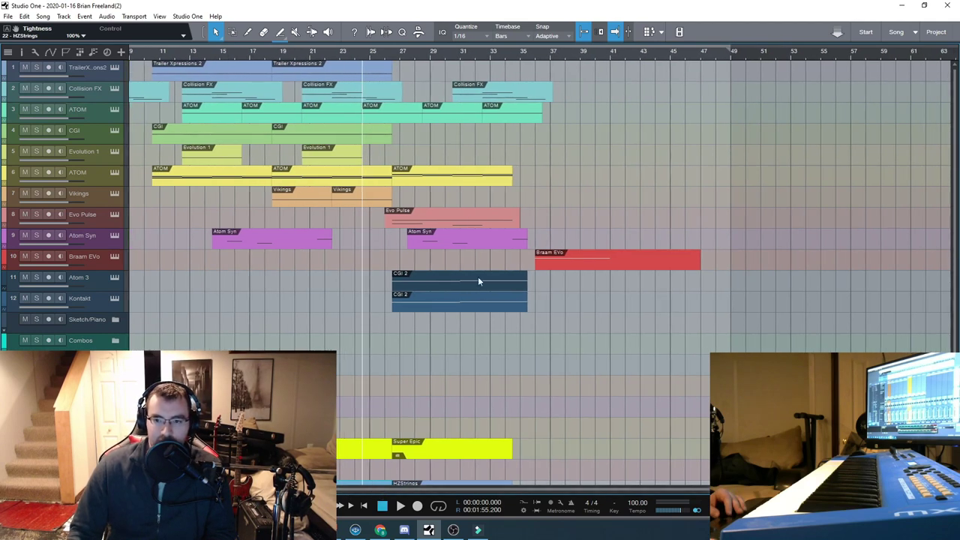
pyautogui.click(420, 224)
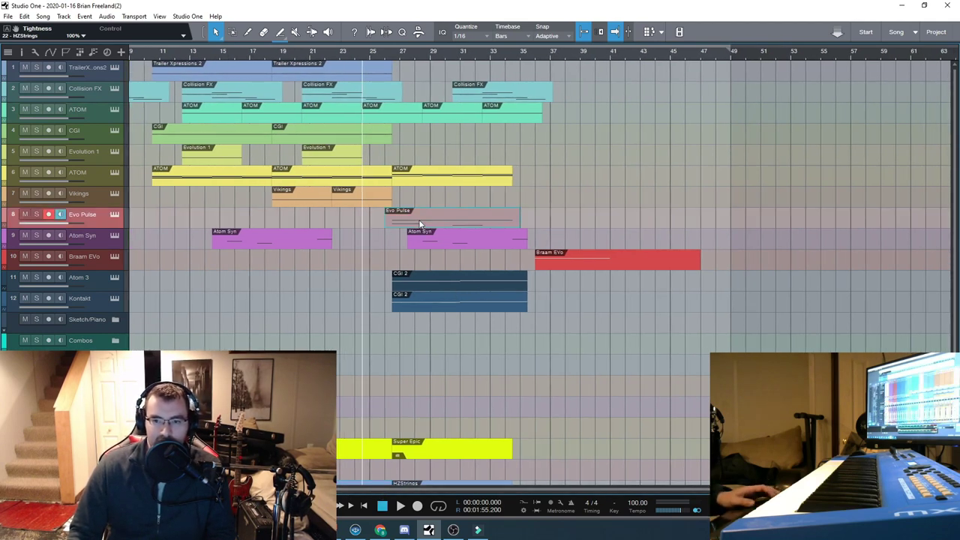
pyautogui.click(114, 215)
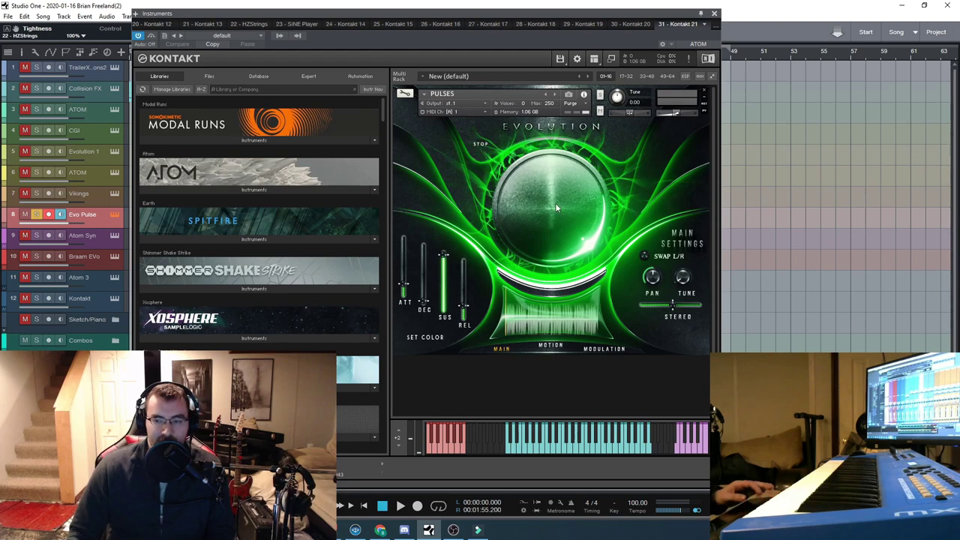
pyautogui.click(715, 13)
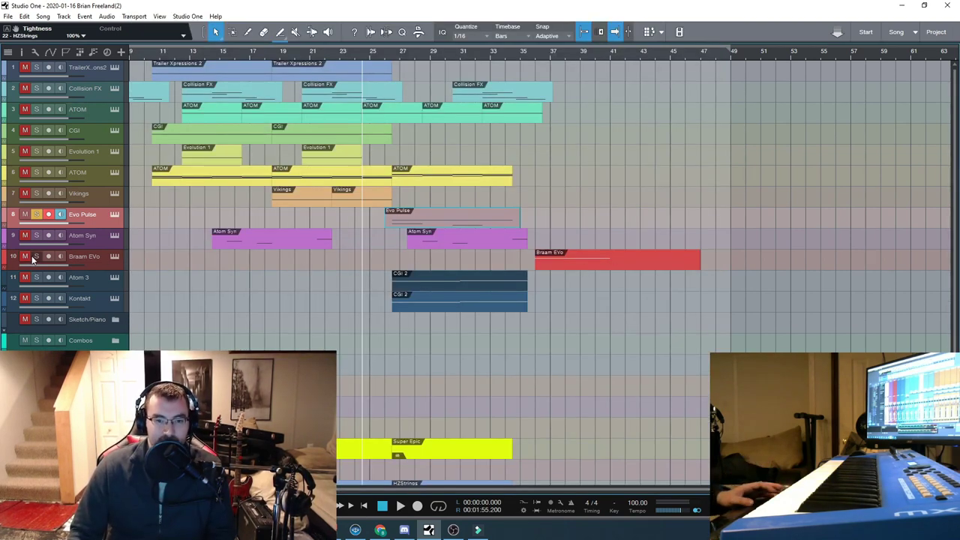
# Step: Select the Braam EVo track and open then close its Inception Braams instrument
pyautogui.click(100, 257)
pyautogui.click(116, 257)
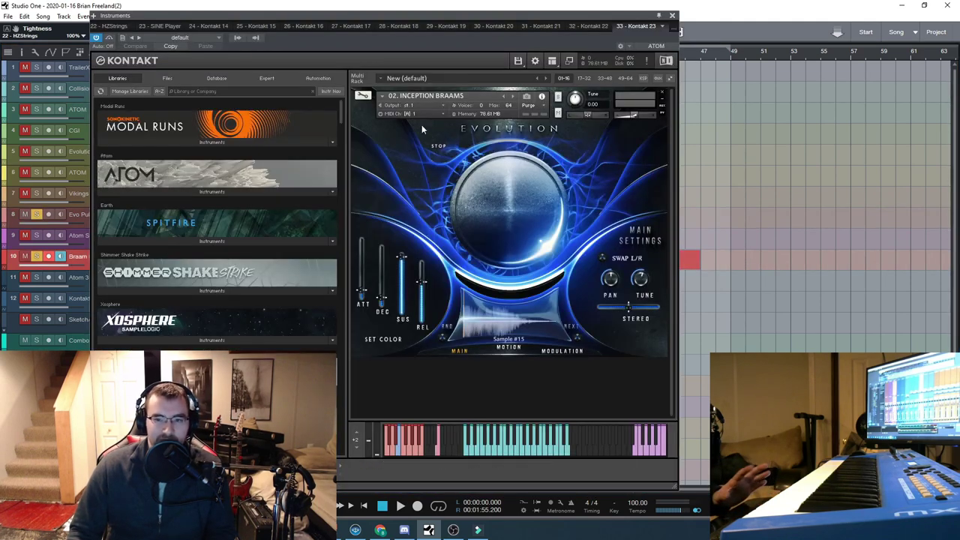
pyautogui.click(672, 15)
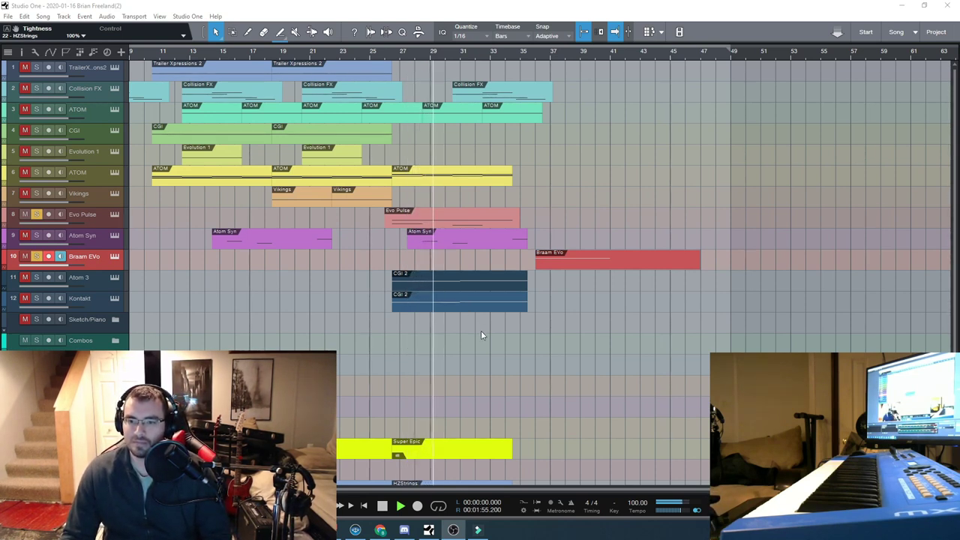
# Step: View the Evo Pulse part's notes, close the editor, and zoom into bars 26 to 48
pyautogui.doubleClick(463, 224)
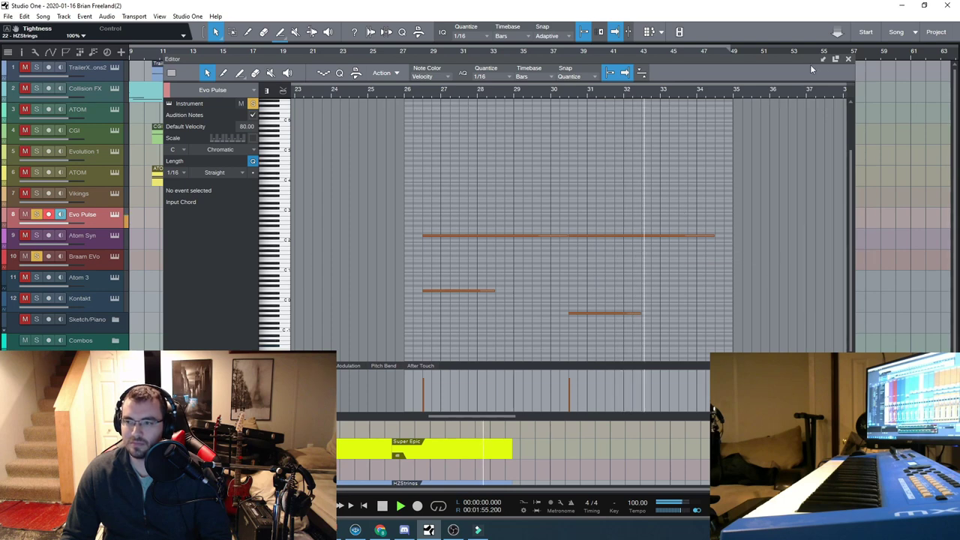
pyautogui.click(849, 60)
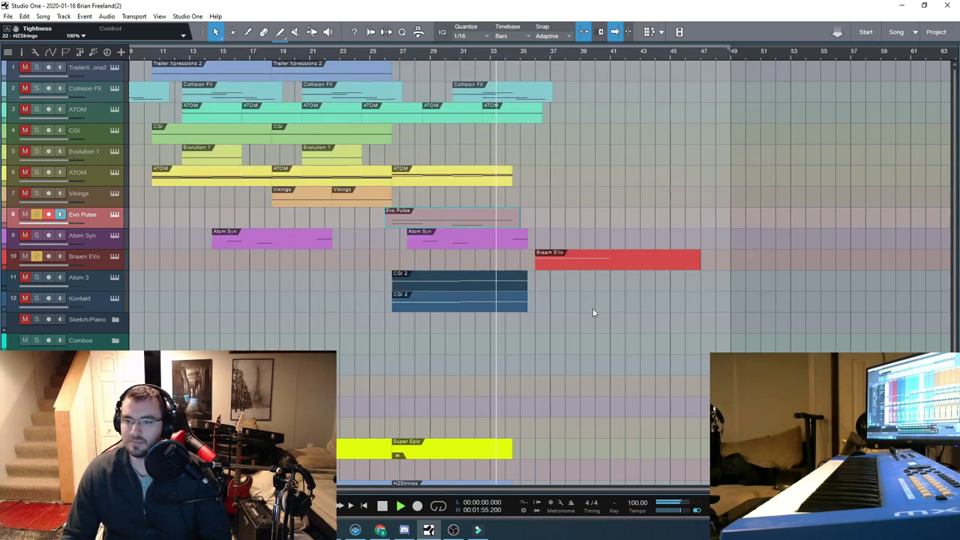
pyautogui.scroll(4, 570, 304)
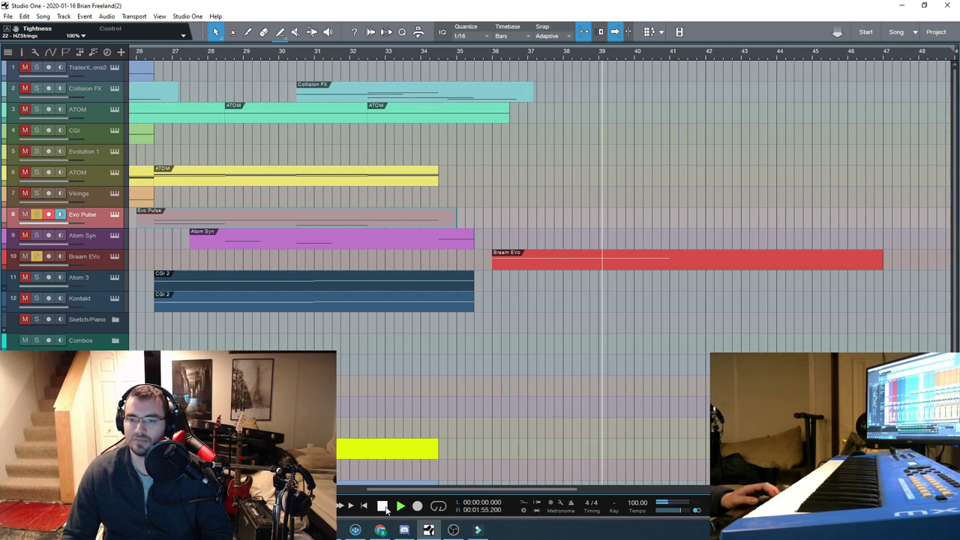
# Step: Stop playback and move the playhead back near bar 26 at the Evo Pulse start
pyautogui.click(382, 507)
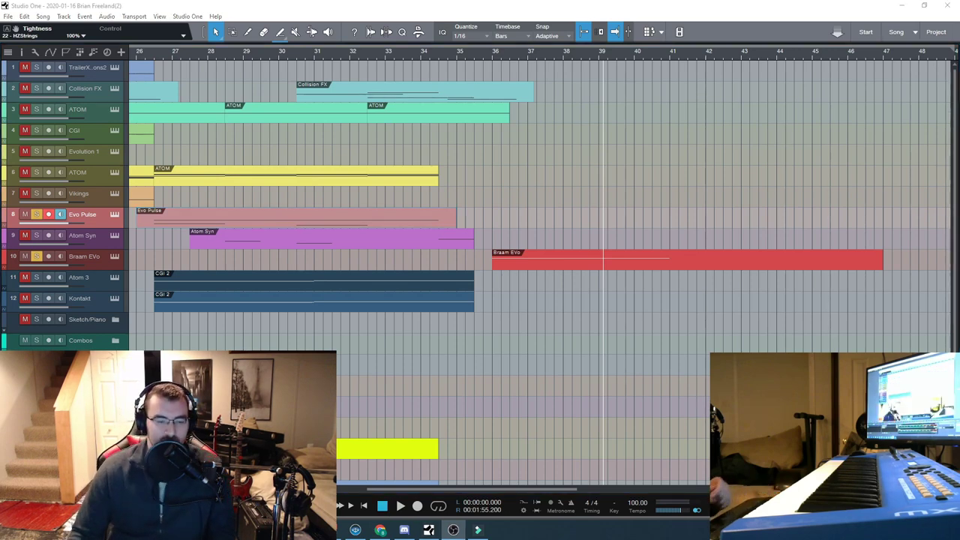
pyautogui.hscroll(-3, 260, 255)
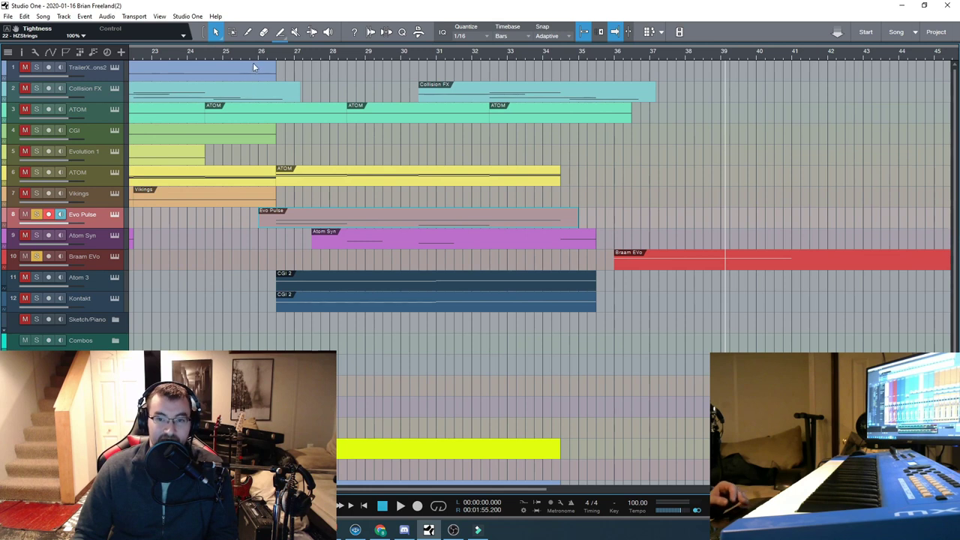
pyautogui.click(253, 60)
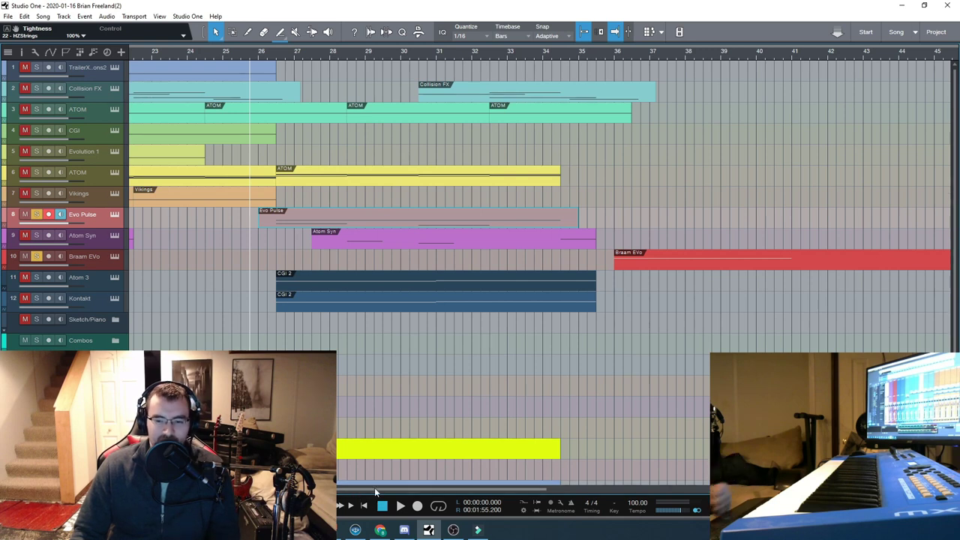
pyautogui.moveTo(376, 492); pyautogui.dragTo(360, 479)
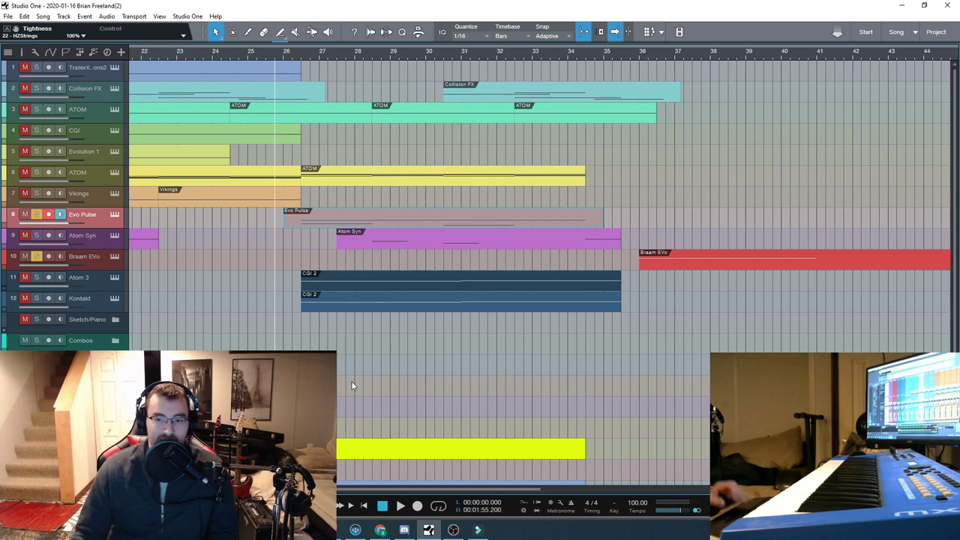
# Step: Arm the Atom 3 track and briefly open its Kontakt instrument, then close it
pyautogui.click(114, 291)
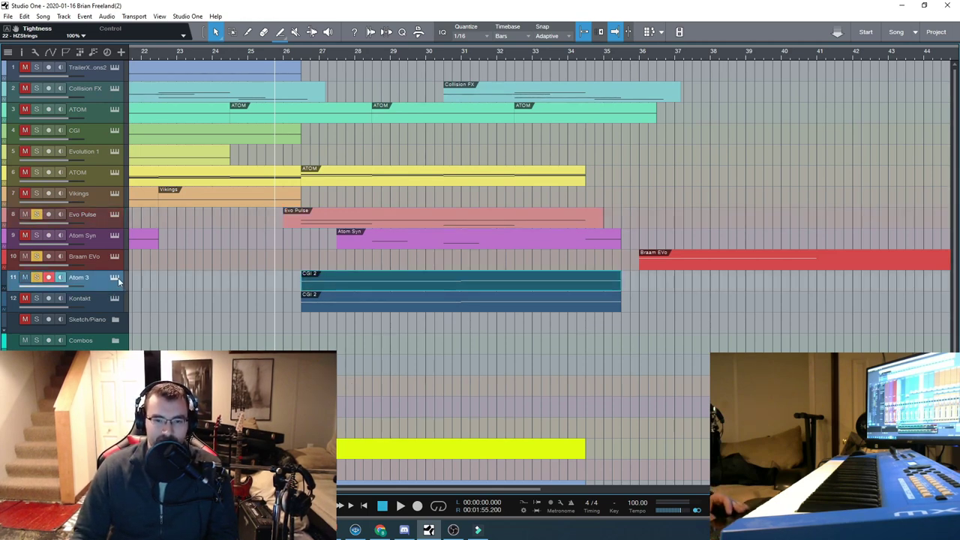
pyautogui.click(115, 278)
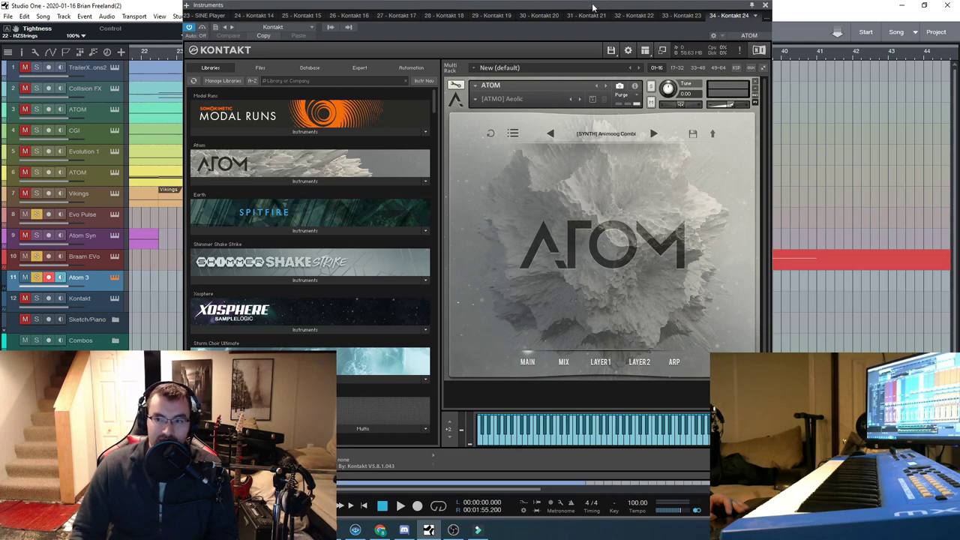
pyautogui.click(765, 6)
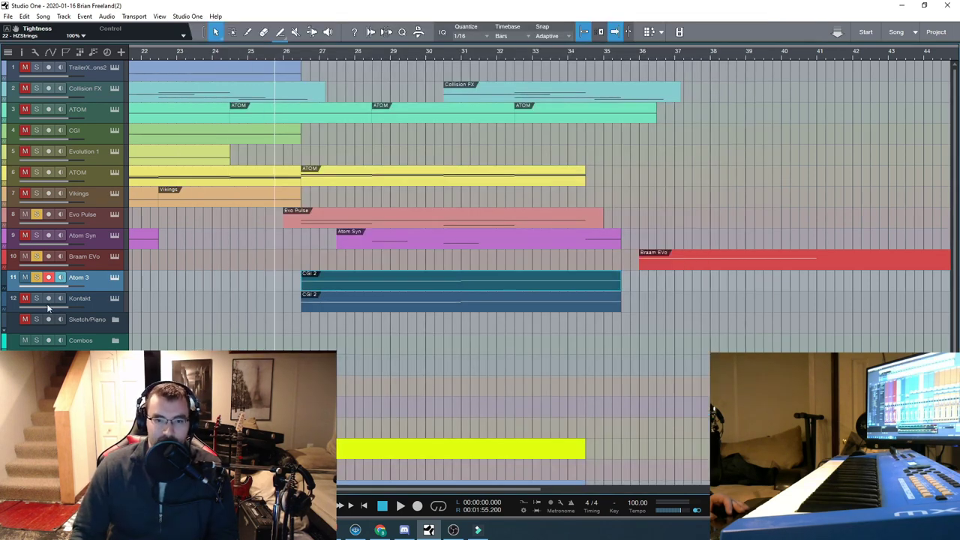
# Step: Stop playback and scroll the arrangement to bring the track 12 Kontakt into view
pyautogui.scroll(-3, 339, 344)
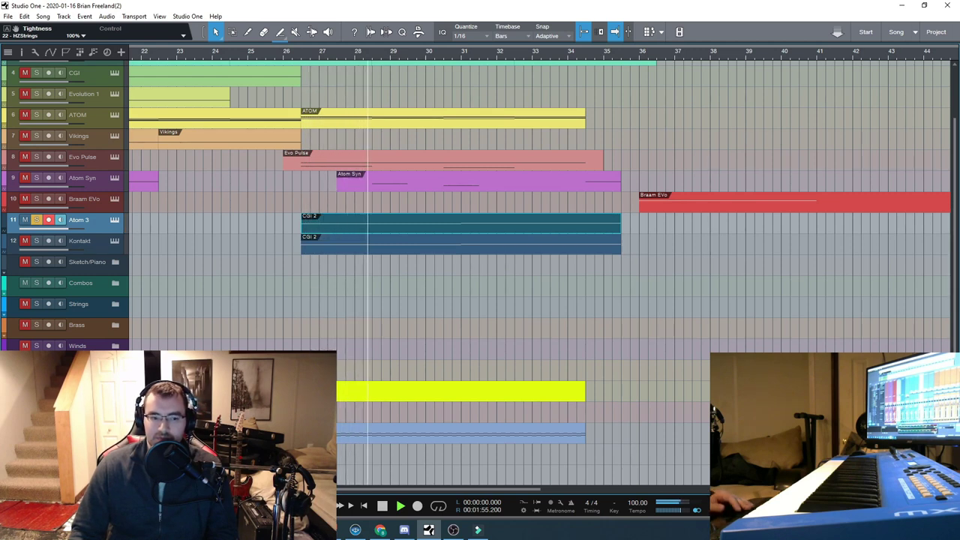
pyautogui.click(382, 507)
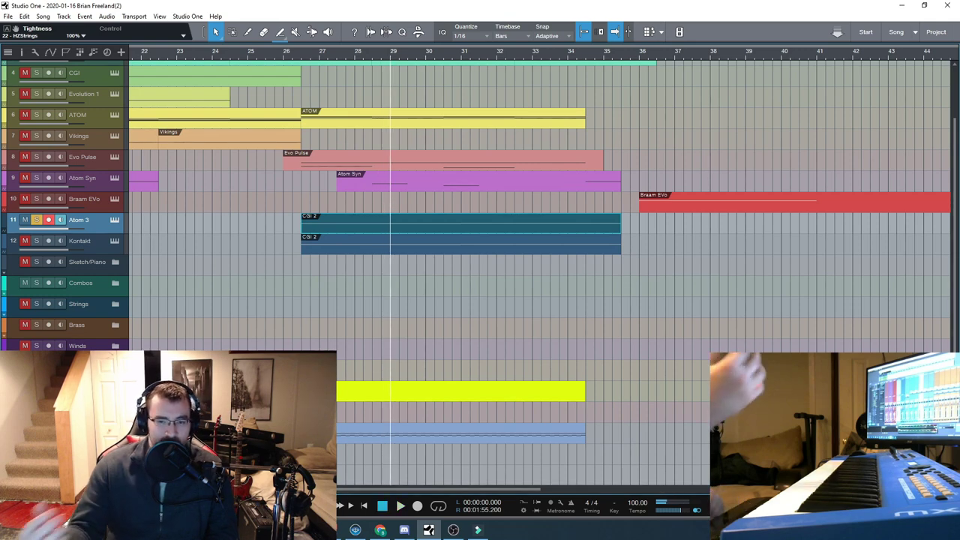
pyautogui.moveTo(450, 489); pyautogui.dragTo(250, 489)
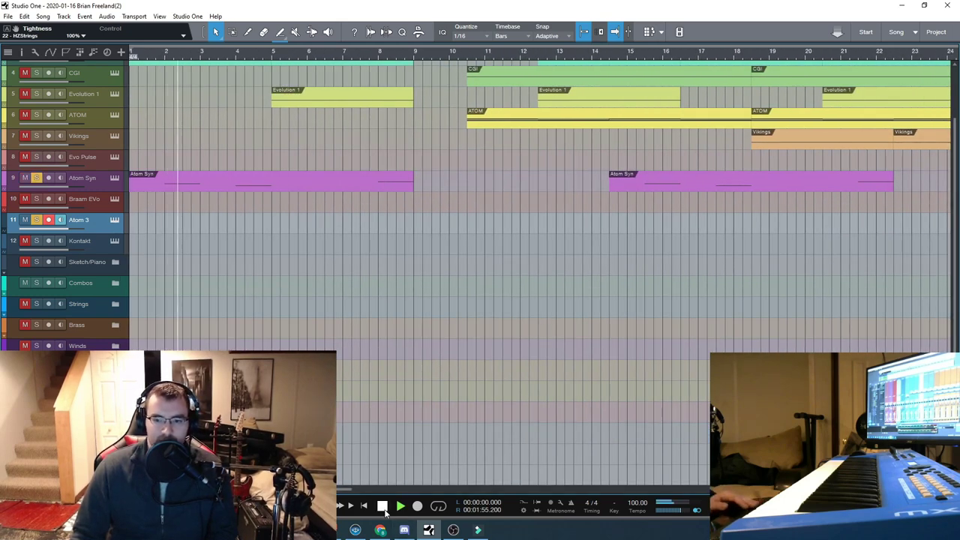
pyautogui.press('space')
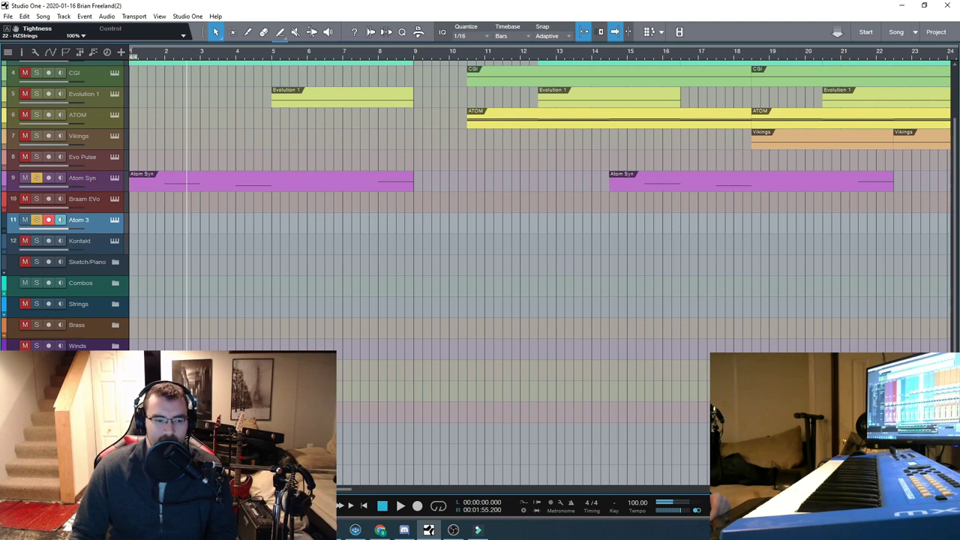
pyautogui.hscroll(10, 301, 317)
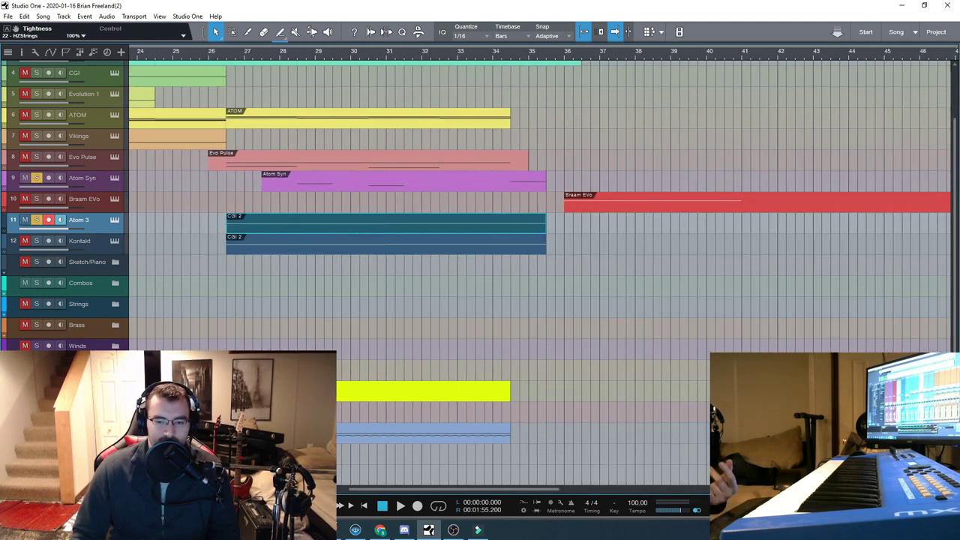
pyautogui.hscroll(-1, 118, 272)
# Step: Arm the Kontakt track, then open, reposition and close its Cinematic Guitars Infinity instrument
pyautogui.click(104, 248)
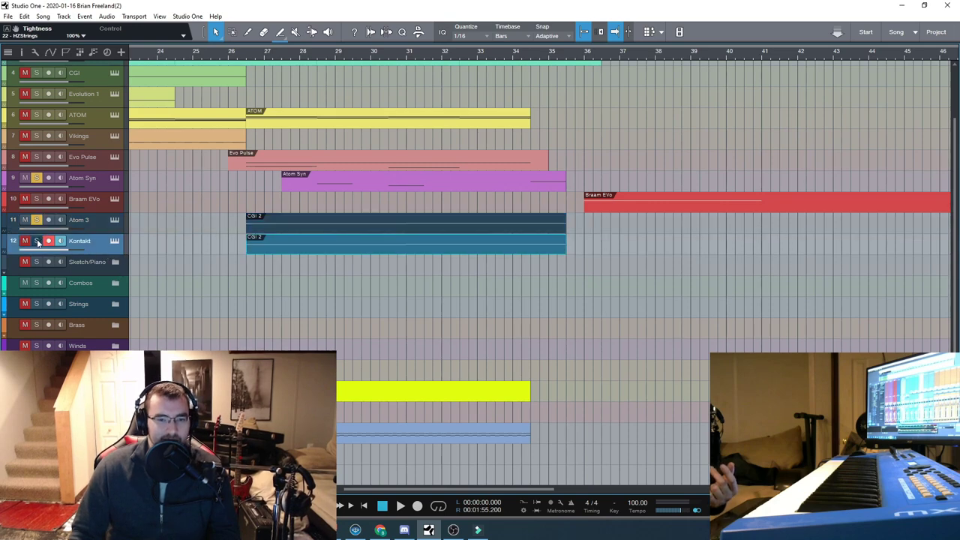
pyautogui.click(115, 242)
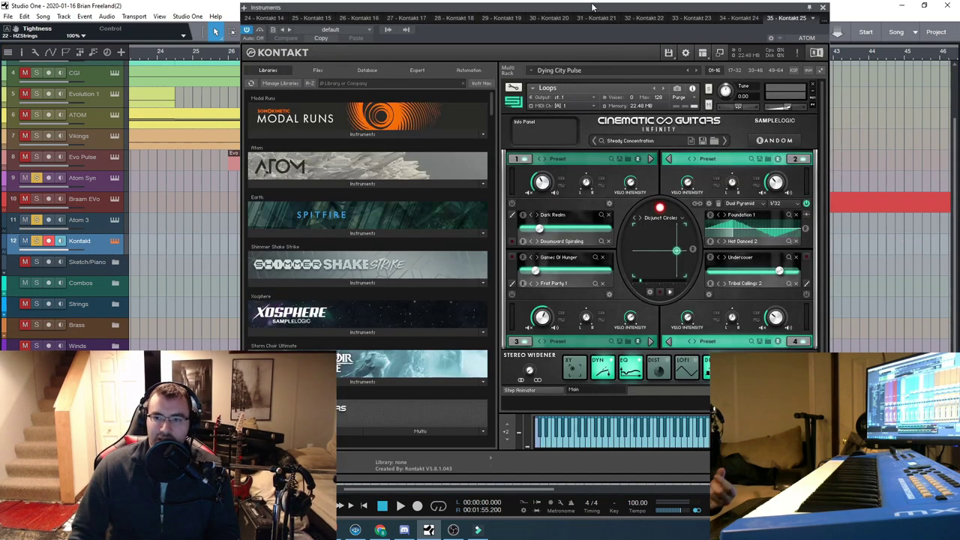
pyautogui.moveTo(592, 7); pyautogui.dragTo(551, 7)
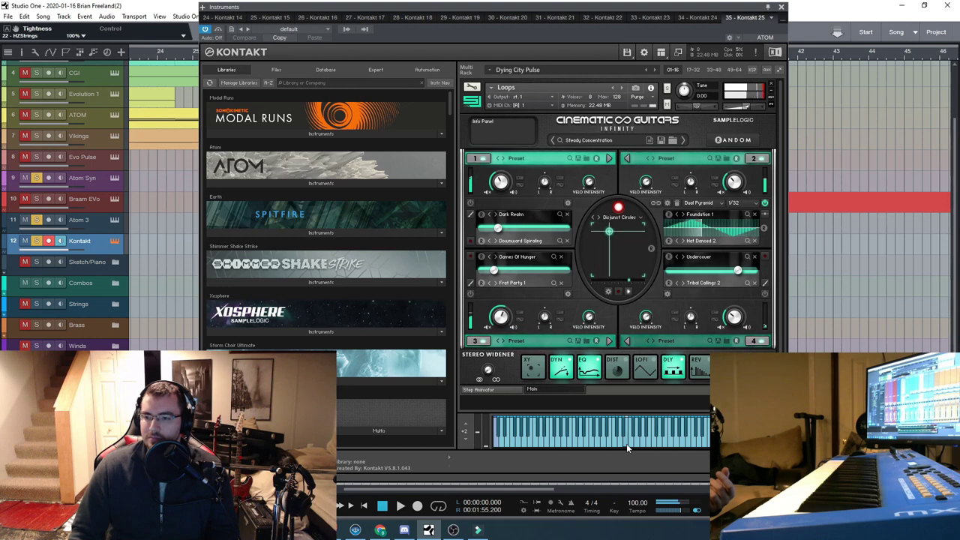
pyautogui.click(781, 7)
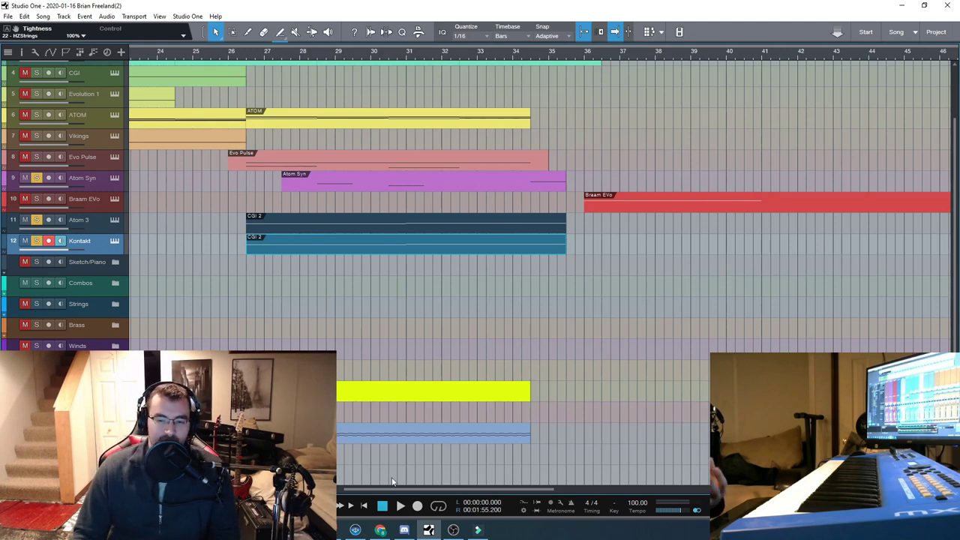
# Step: Place the playhead just before bar 26, where the Evo Pulse part begins
pyautogui.hscroll(-1, 392, 484)
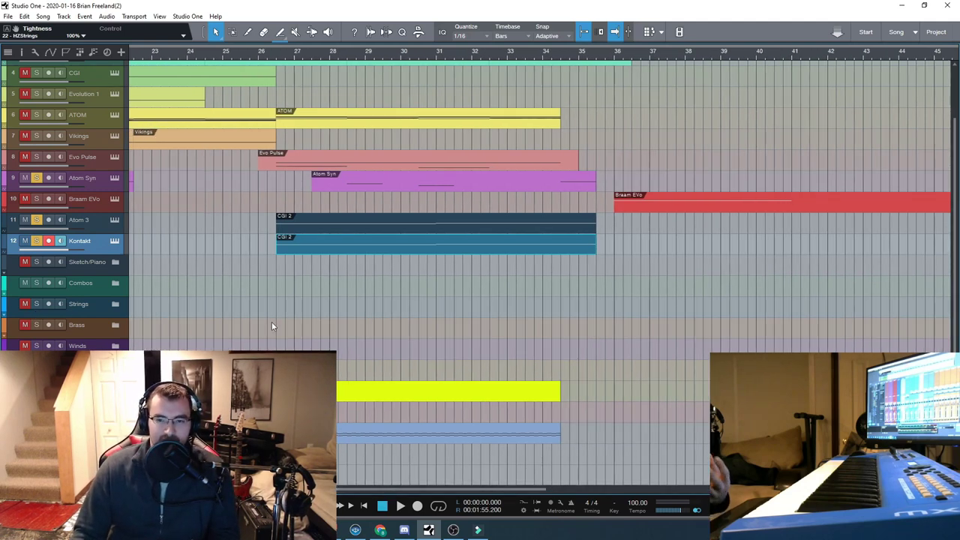
pyautogui.click(252, 60)
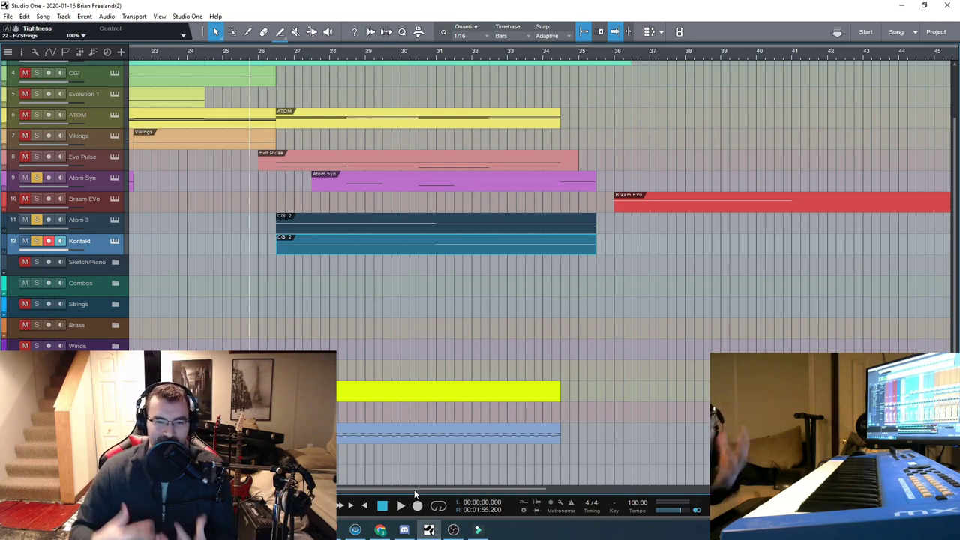
pyautogui.hscroll(-1, 415, 493)
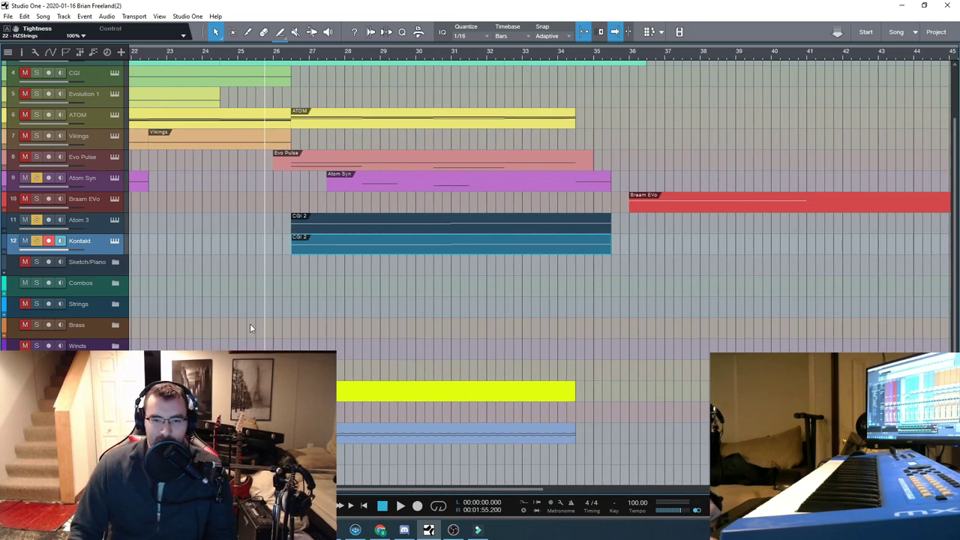
pyautogui.hscroll(-3, 364, 489)
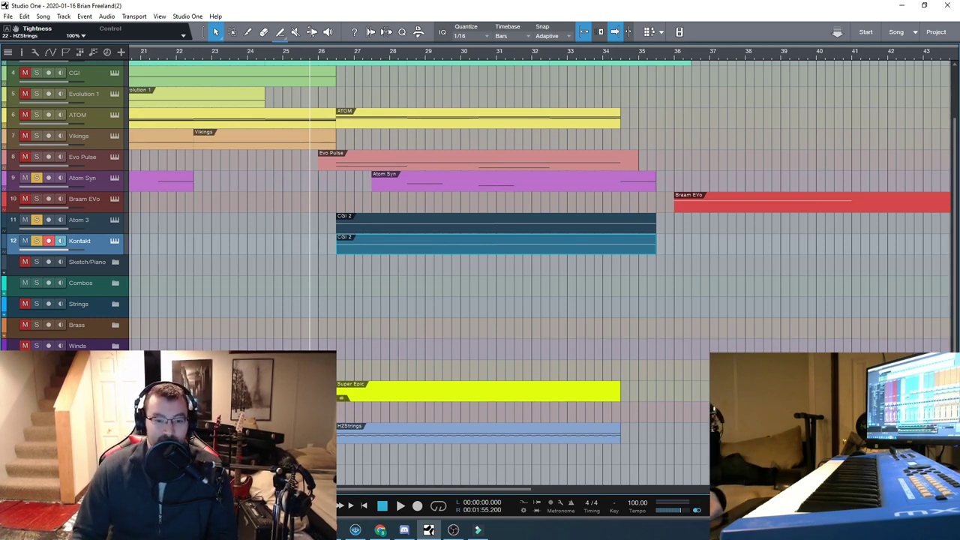
# Step: Set the playhead at the playback start point and play the arrangement through to about bar 40
pyautogui.scroll(3, 362, 303)
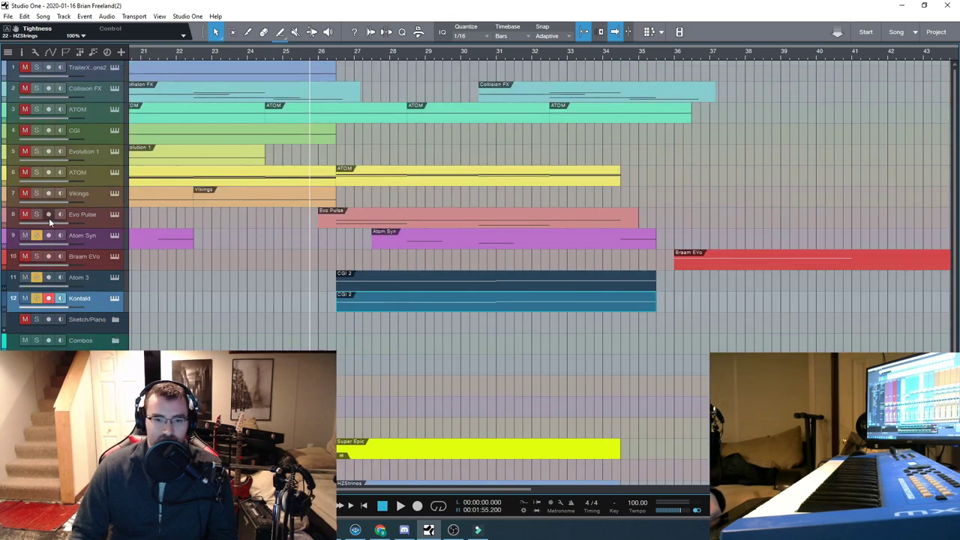
pyautogui.scroll(-3, 432, 375)
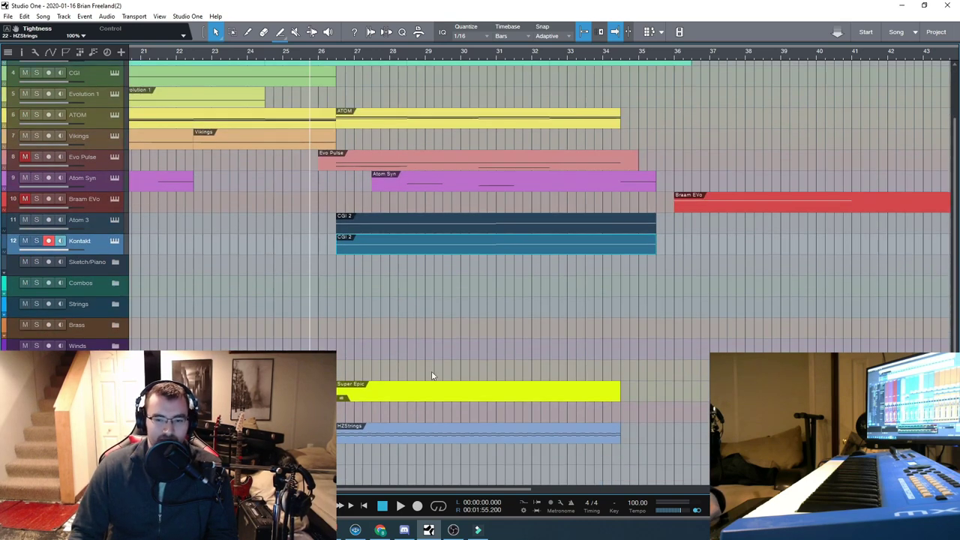
pyautogui.scroll(3, 345, 97)
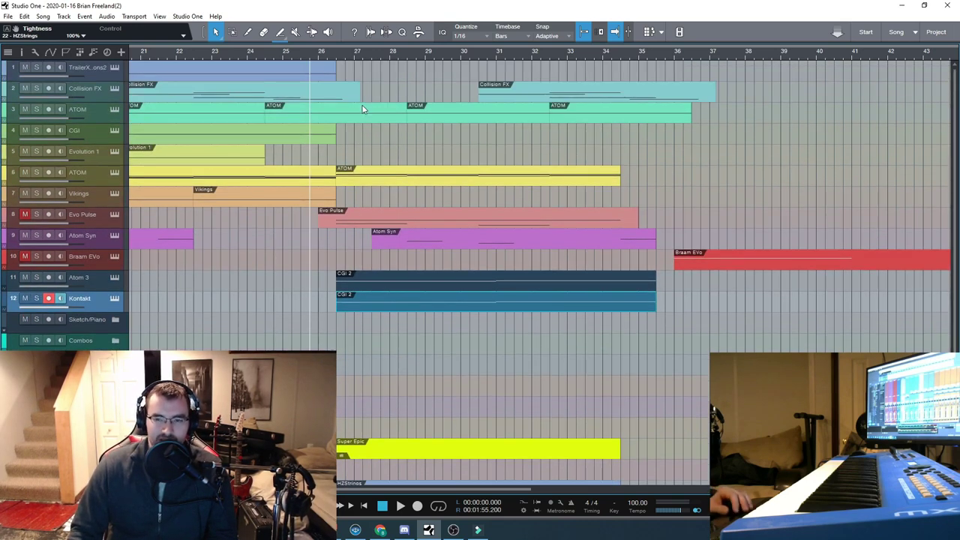
pyautogui.click(337, 60)
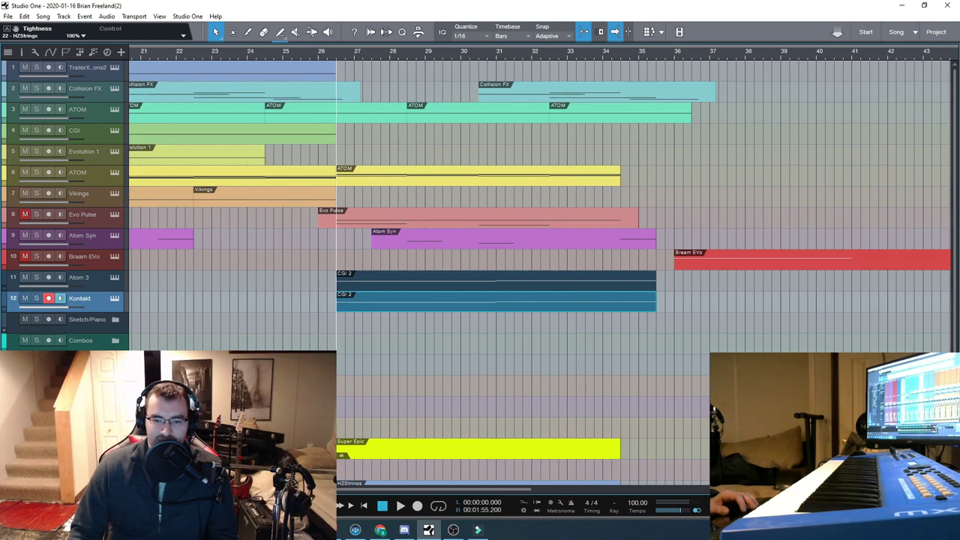
pyautogui.press('space')
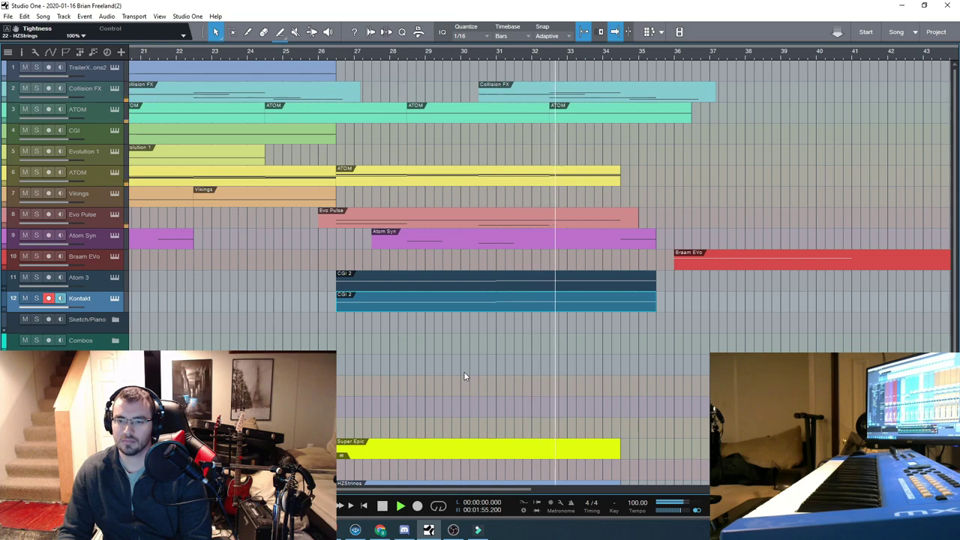
pyautogui.hscroll(3, 415, 490)
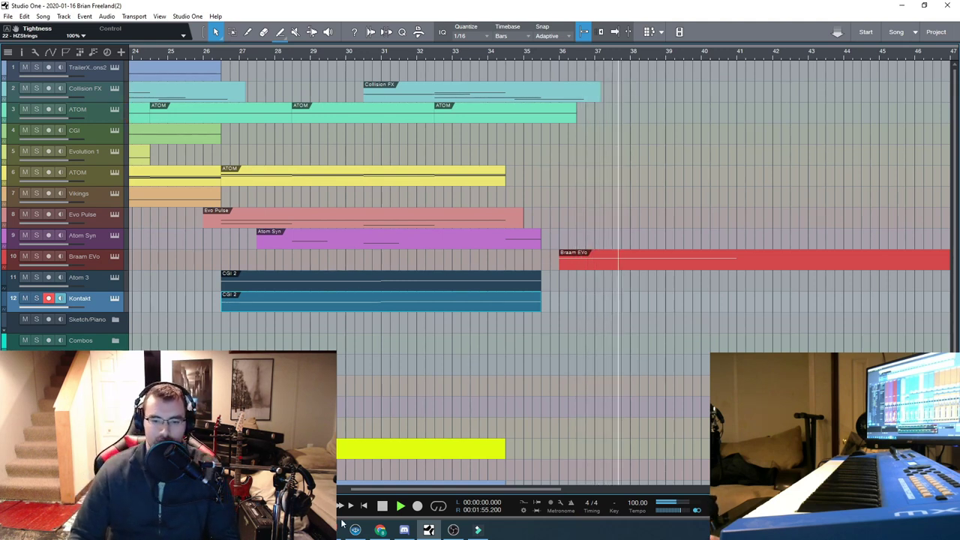
pyautogui.moveTo(344, 530)
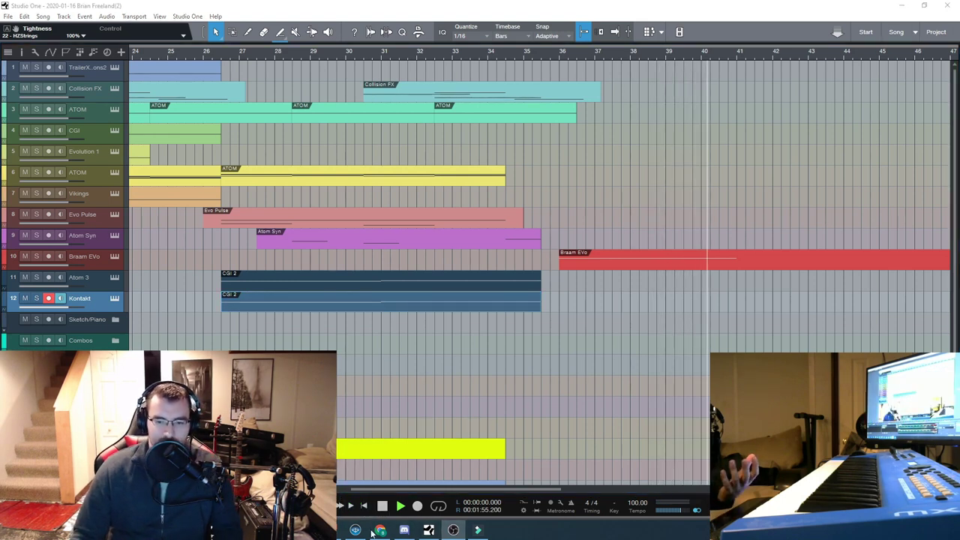
# Step: Stop playback and zoom out so bars 1–65 of the whole song are visible, adjusting track heights
pyautogui.click(364, 506)
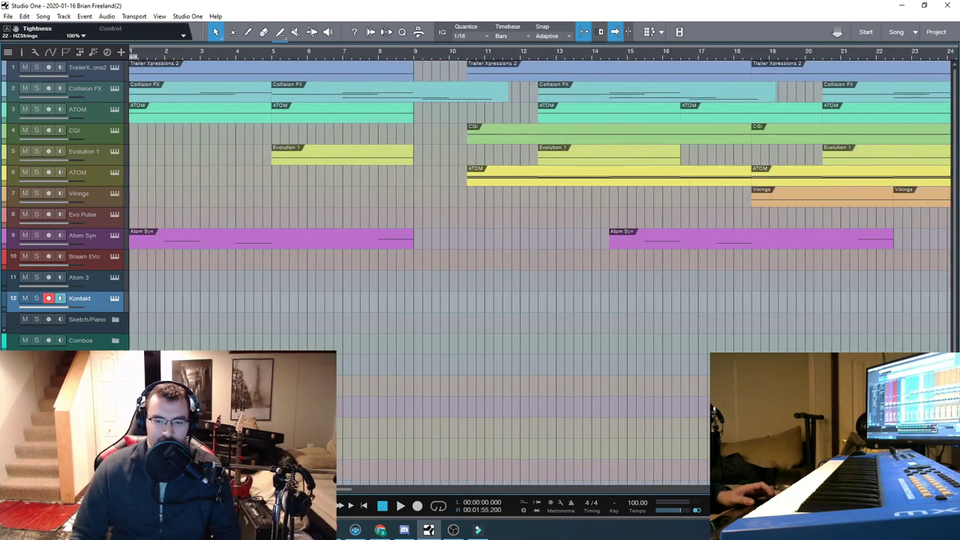
pyautogui.hotkey('shift', 'w')
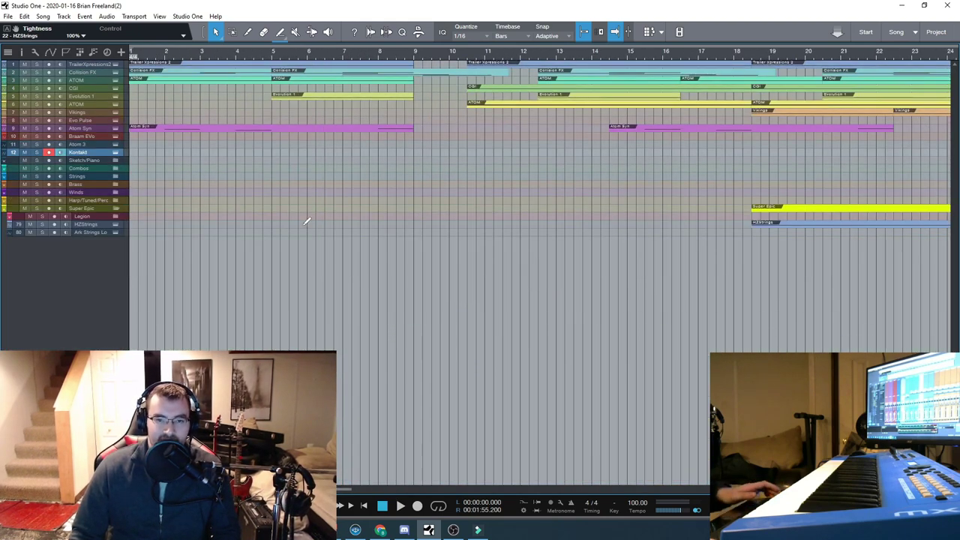
pyautogui.press('w')
pyautogui.press('w')
pyautogui.hotkey('shift', 'e')
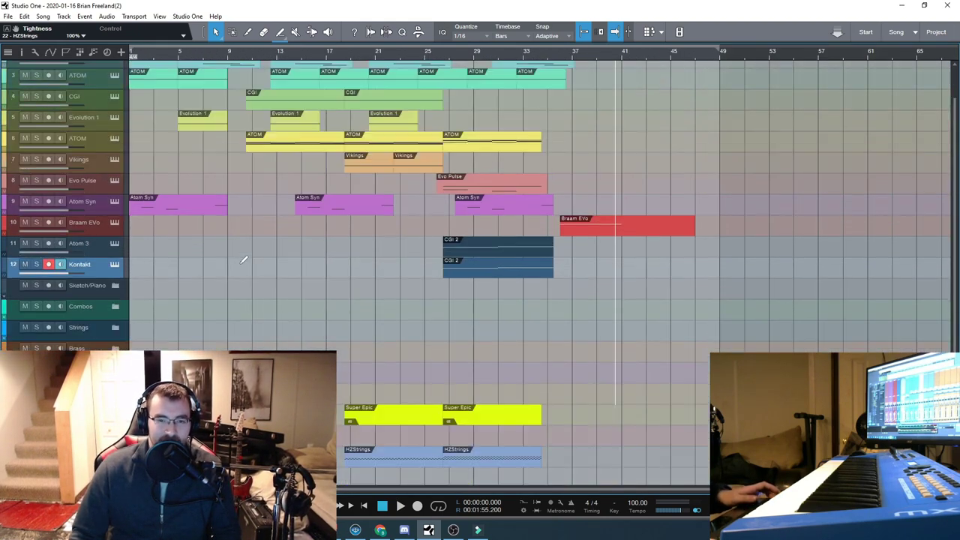
pyautogui.hotkey('shift', 'w')
pyautogui.hotkey('shift', 'e')
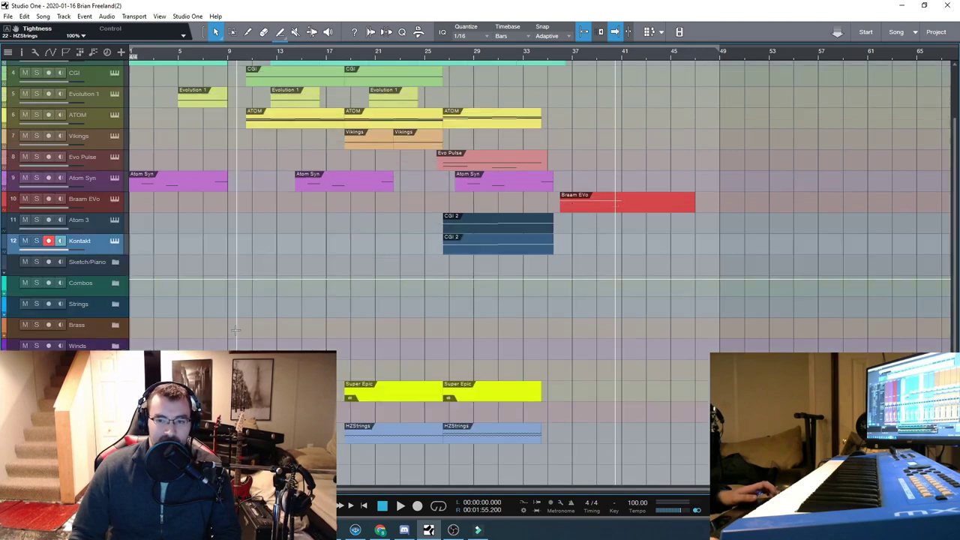
pyautogui.scroll(3, 235, 317)
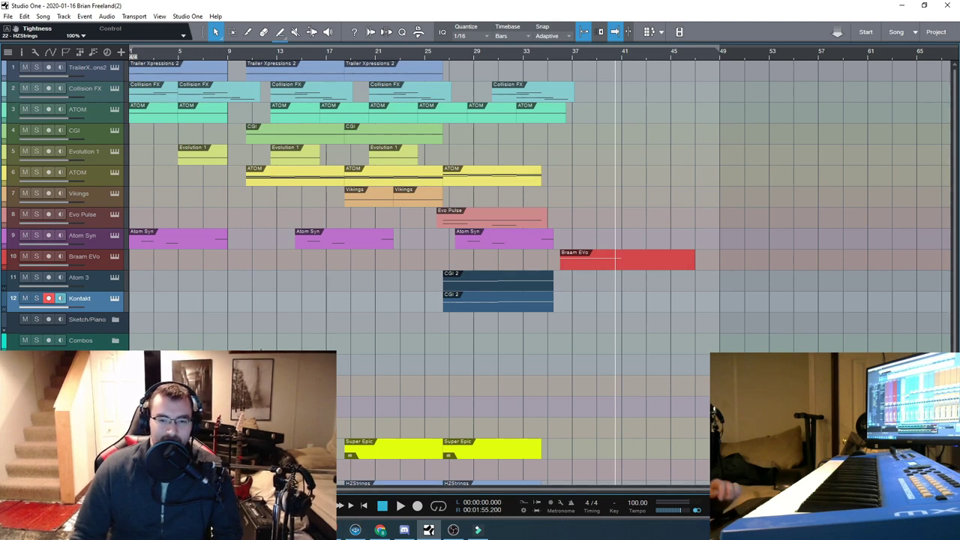
pyautogui.scroll(-3, 424, 202)
pyautogui.scroll(3, 424, 202)
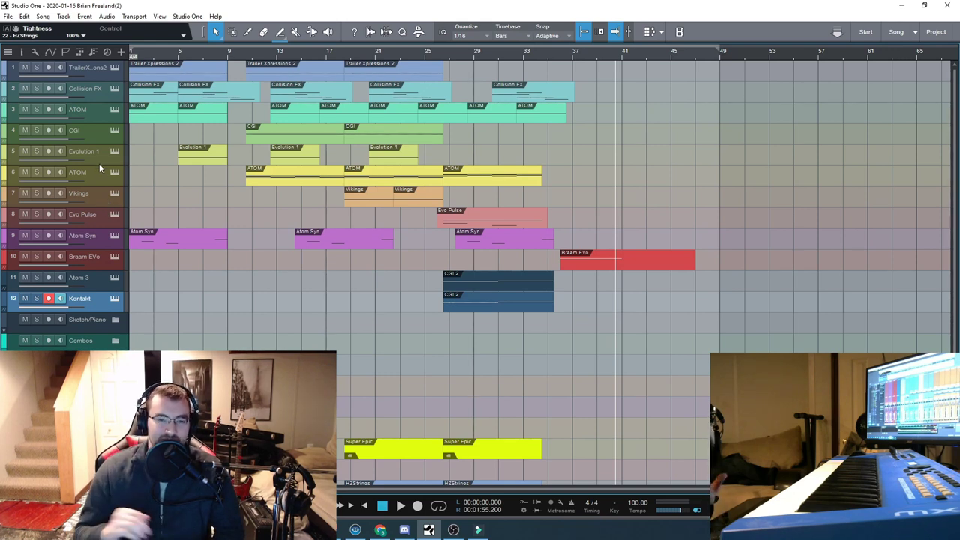
# Step: Audition the Collision FX and track 1's Trailer Xpressions II Kontakt instruments, closing each window
pyautogui.click(114, 89)
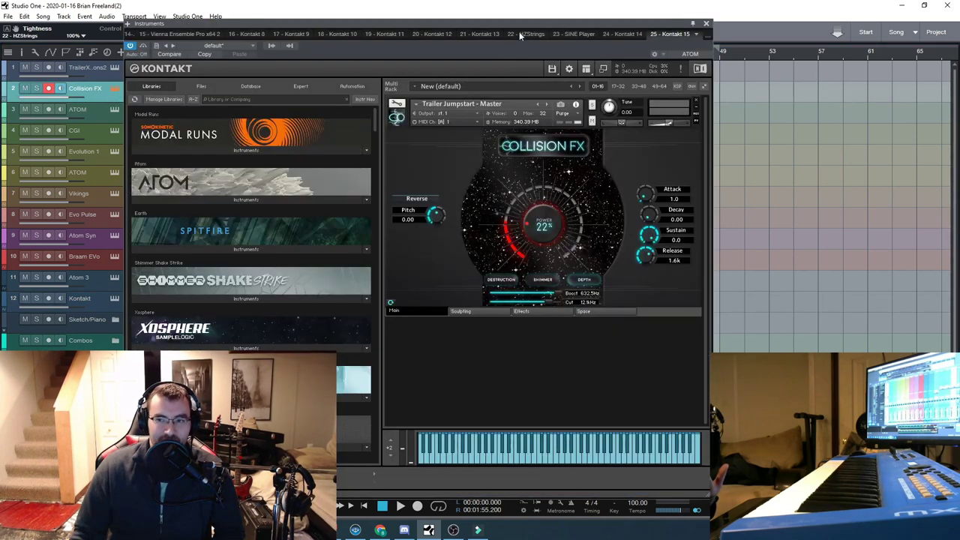
pyautogui.click(707, 24)
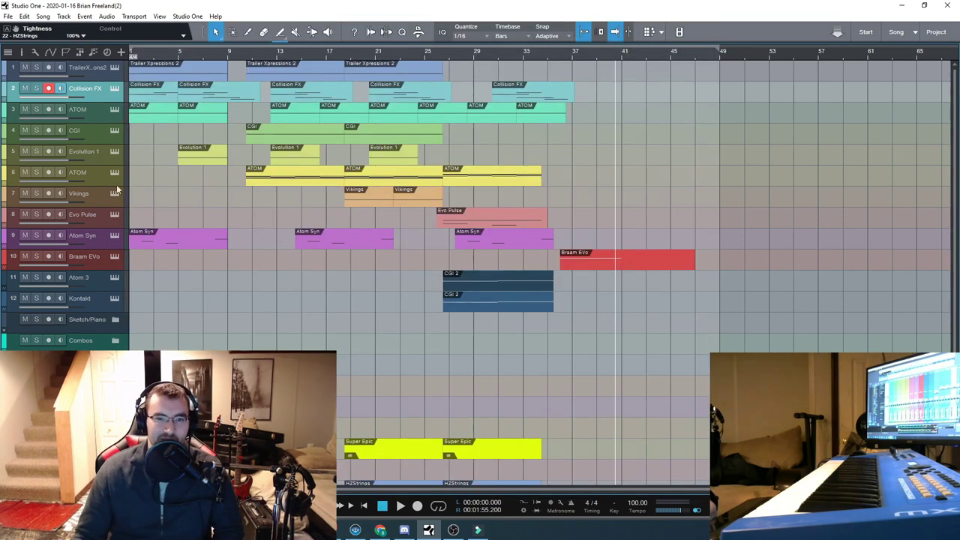
pyautogui.click(115, 67)
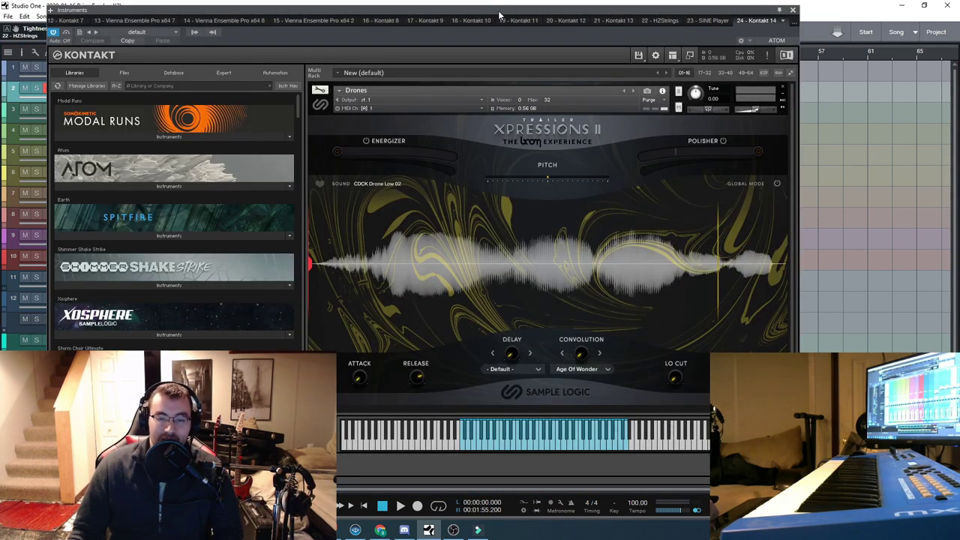
pyautogui.click(793, 11)
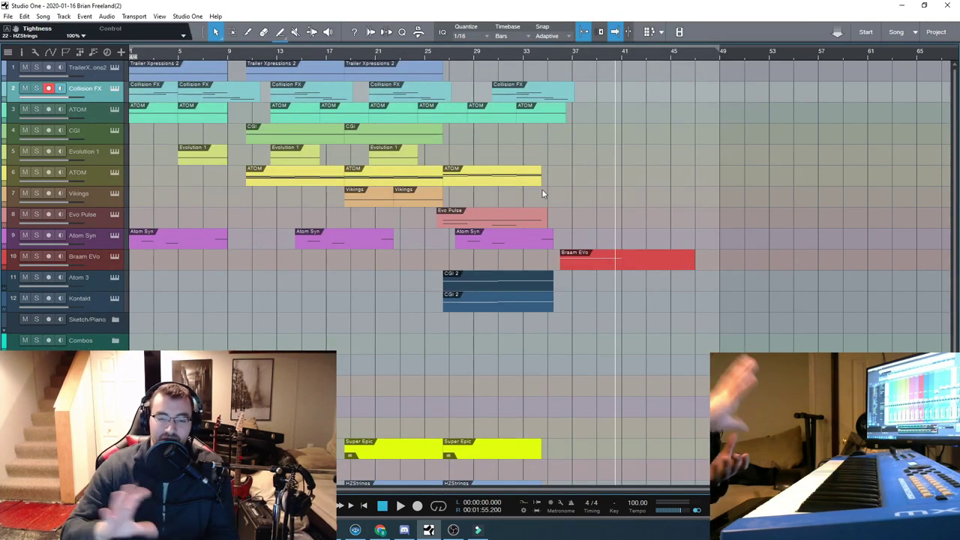